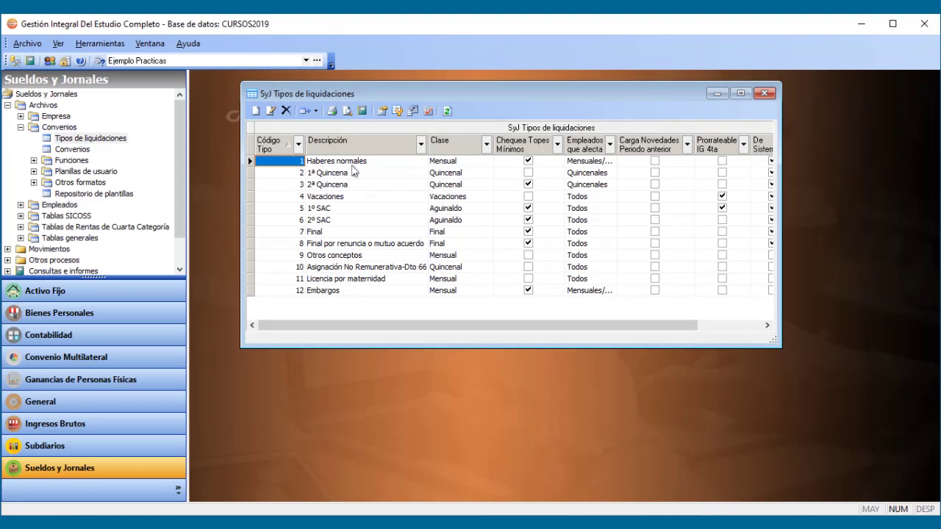
click(439, 165)
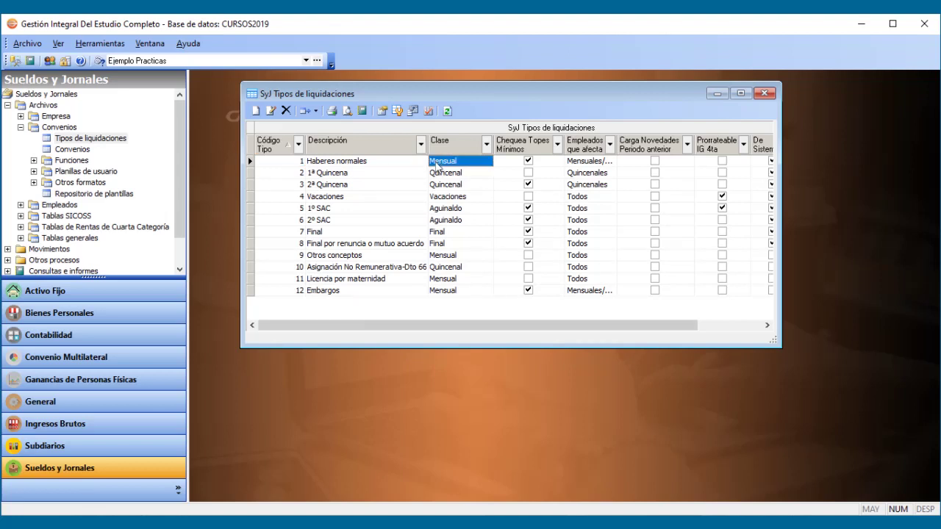
click(358, 197)
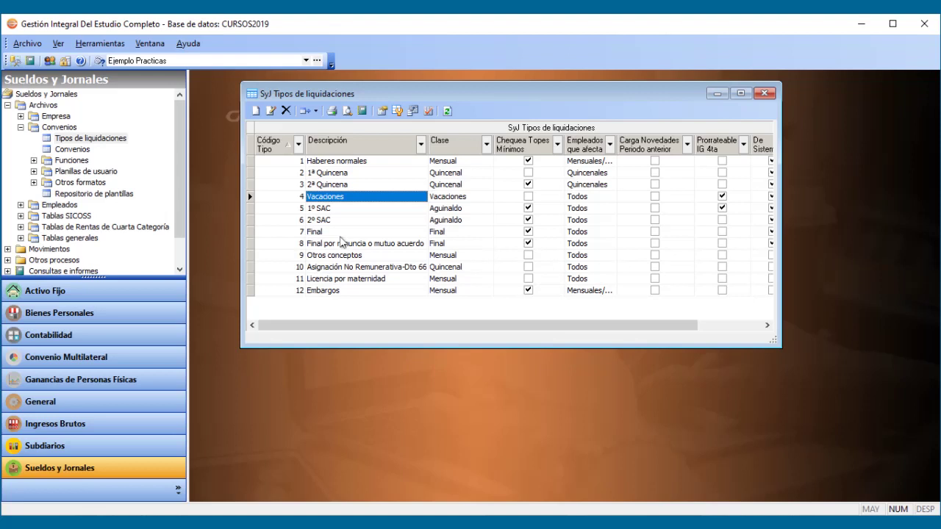
Add a new settlement type with code 13, class Mensual and description "Retroactivo"
right_click(382, 302)
click(414, 315)
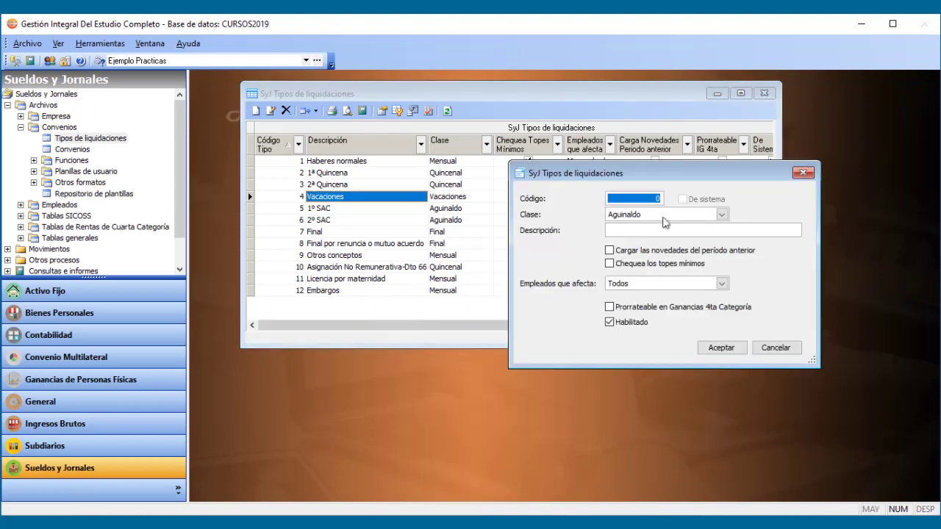
text(13)
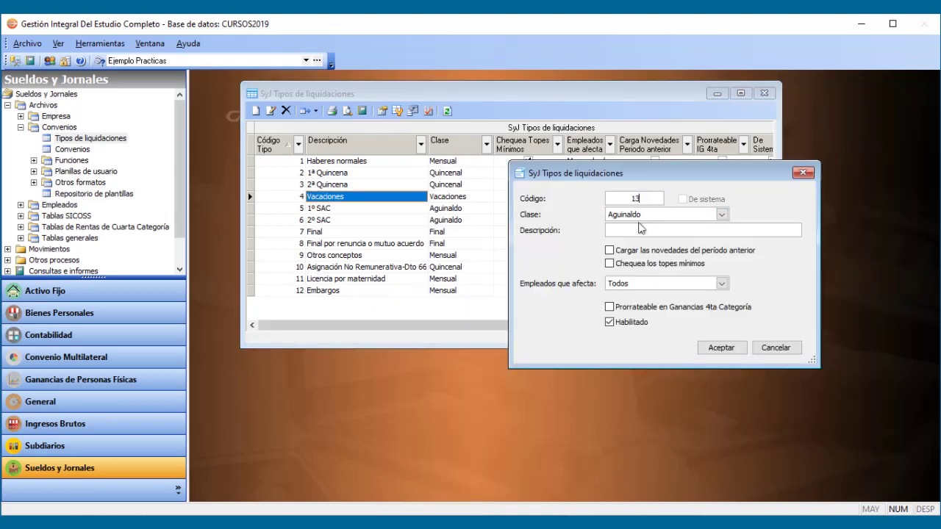
click(644, 221)
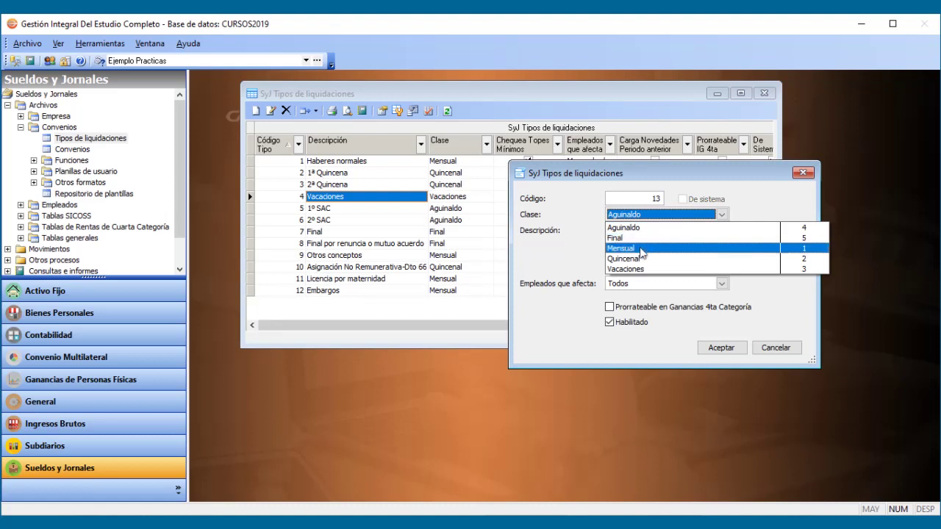
click(641, 250)
click(629, 232)
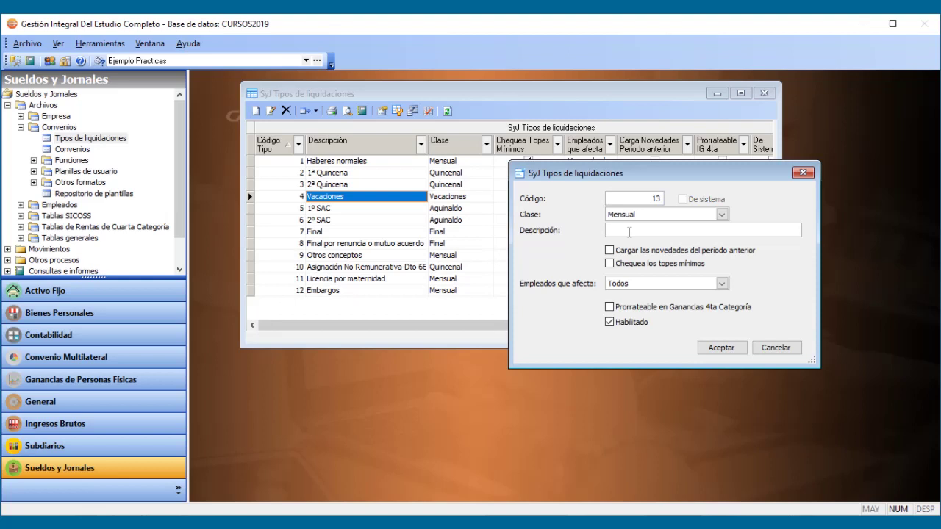
text(Retroactivo)
Set the employees affected to Mensual/Jornal, leave the minimum caps check off, and save the Retroactivo settlement type
click(609, 264)
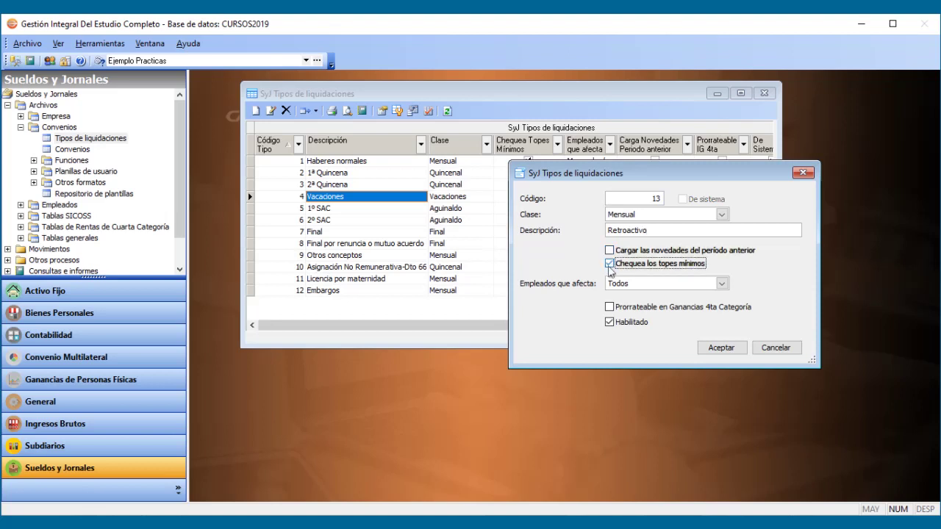
click(676, 266)
click(672, 284)
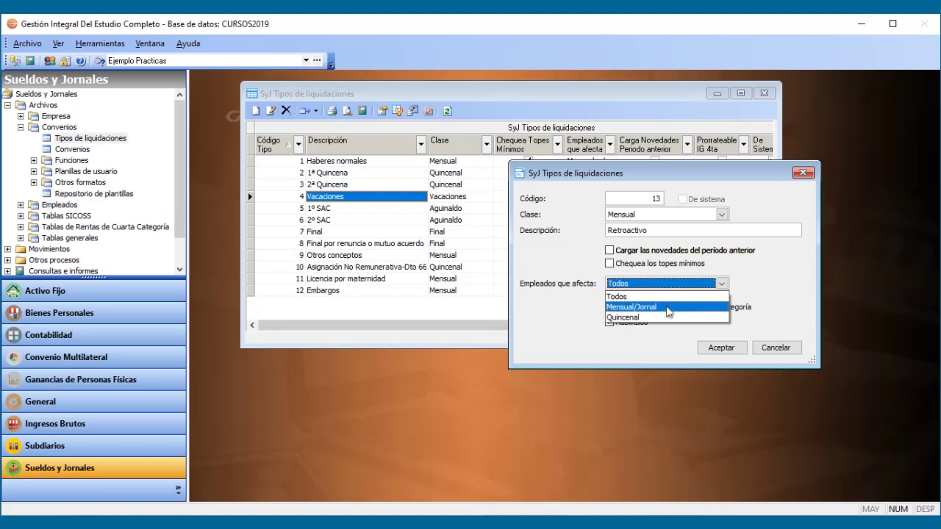
click(629, 309)
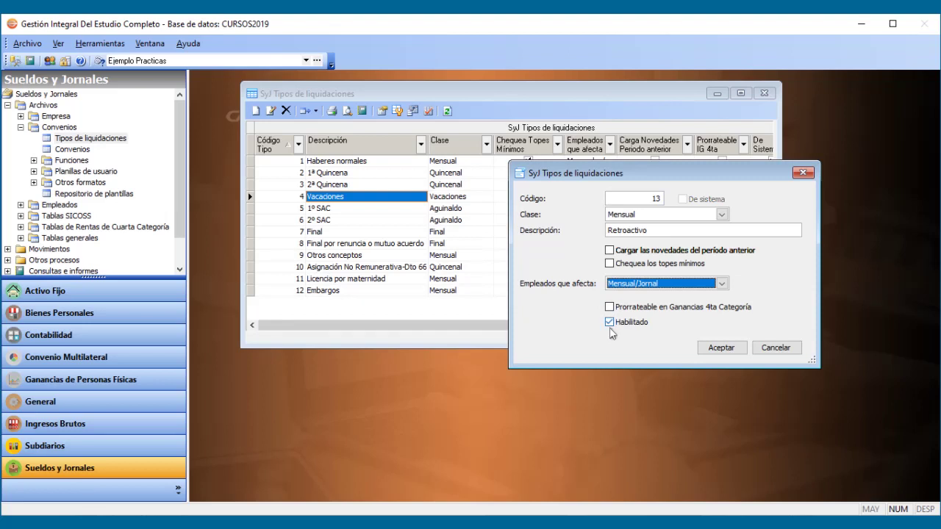
click(712, 351)
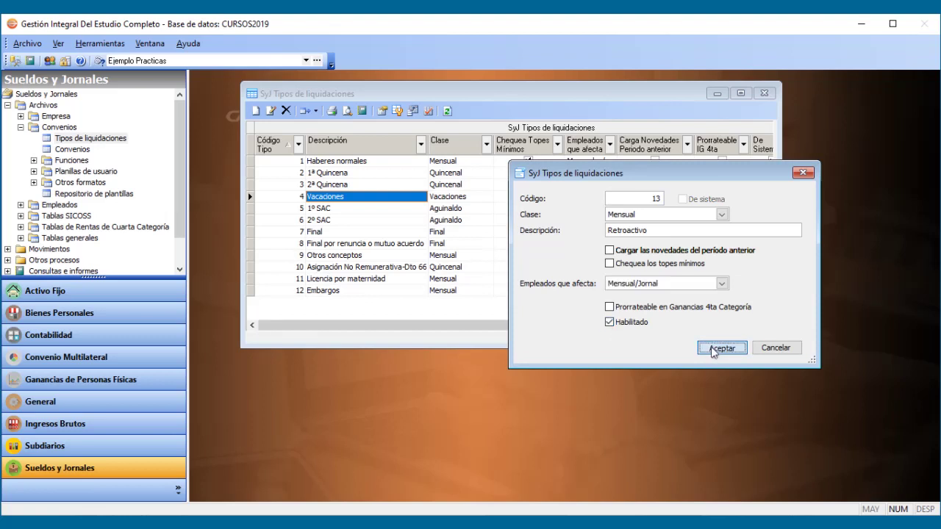
click(764, 94)
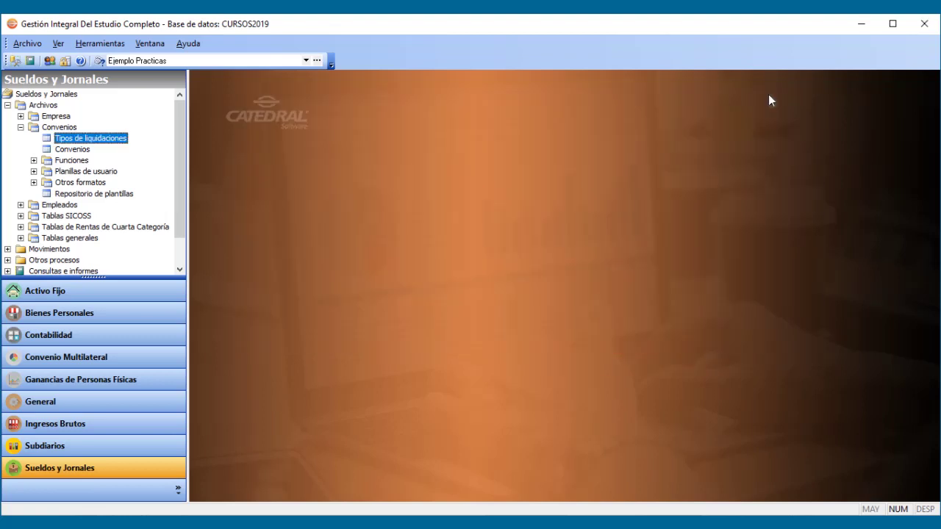
Open the list of agreements (Convenios) and display the concepts of Modelo Mensual Genérico
click(80, 150)
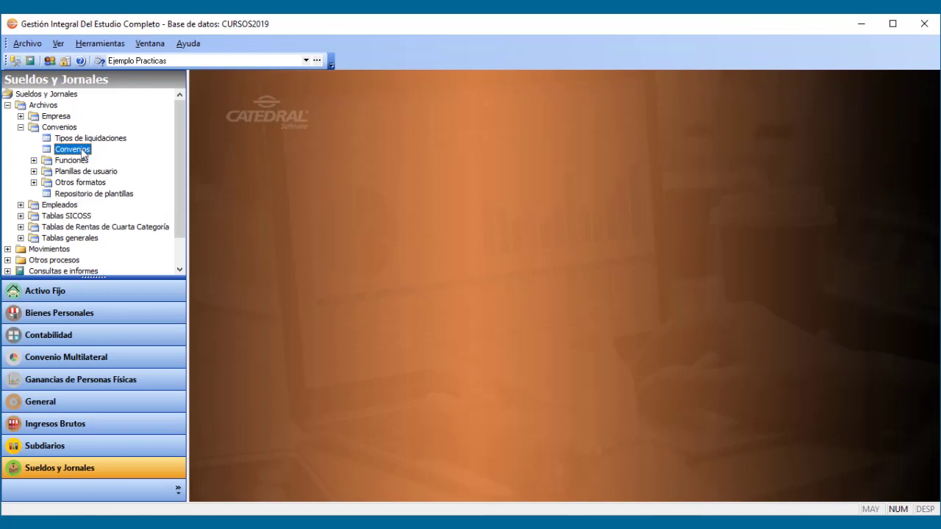
double_click(84, 152)
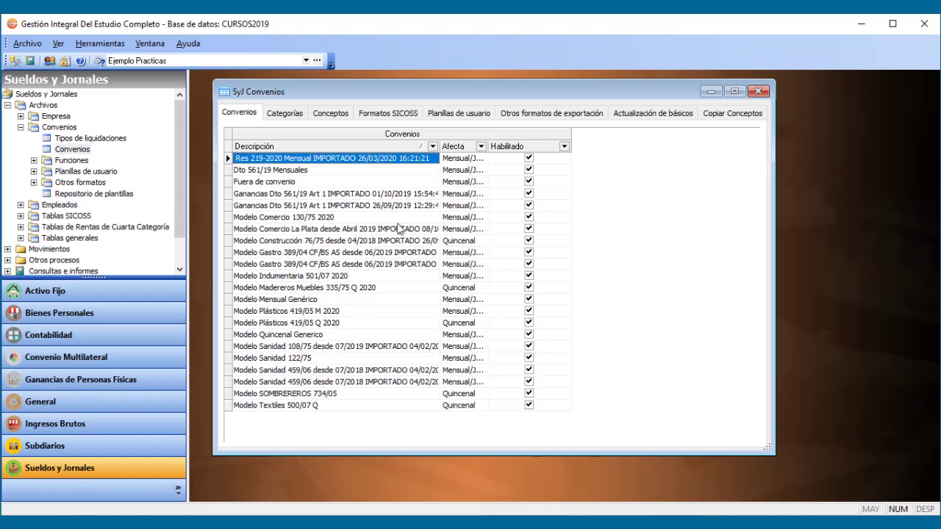
click(288, 299)
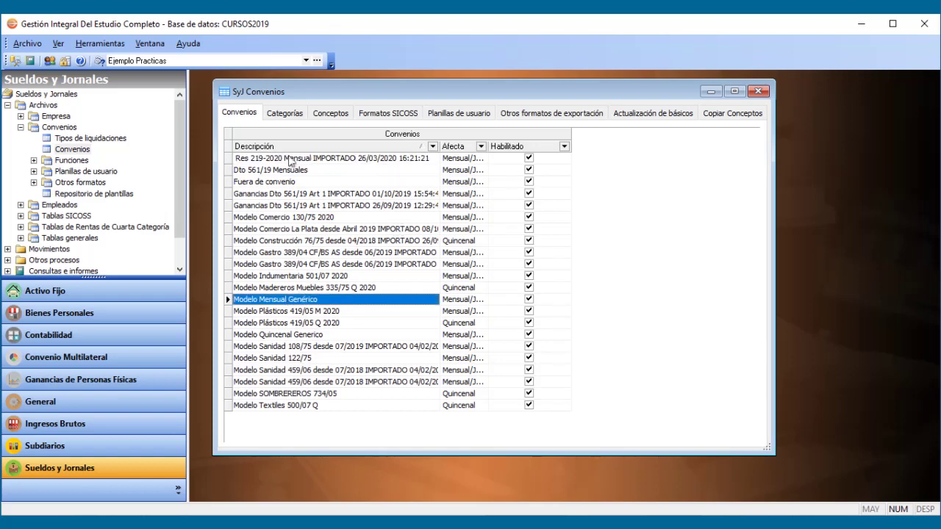
click(330, 118)
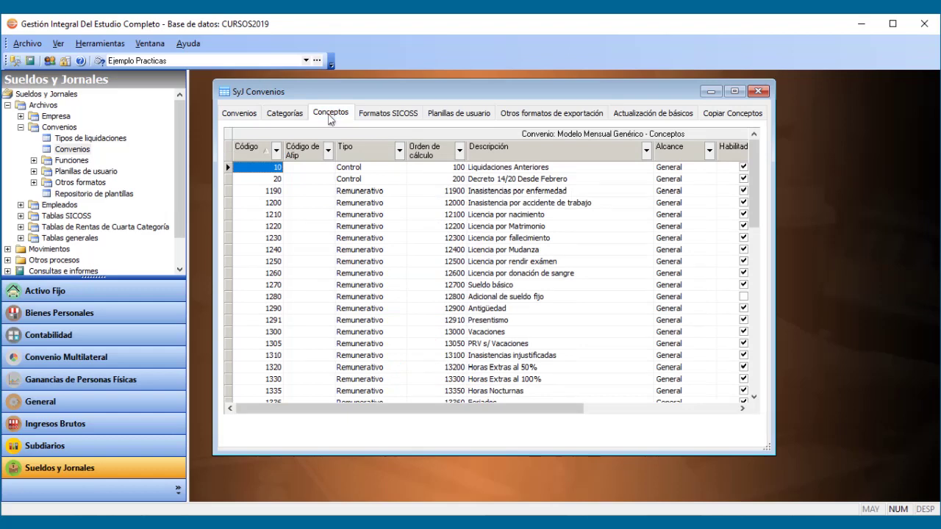
Start a new concept of type No Remunerativo with the description "Acuerdo nuevo"
right_click(604, 320)
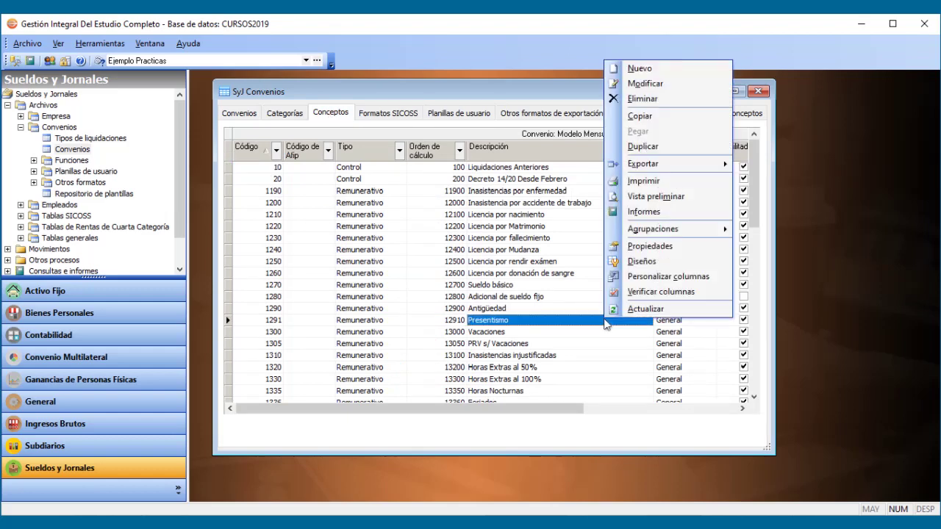
click(637, 69)
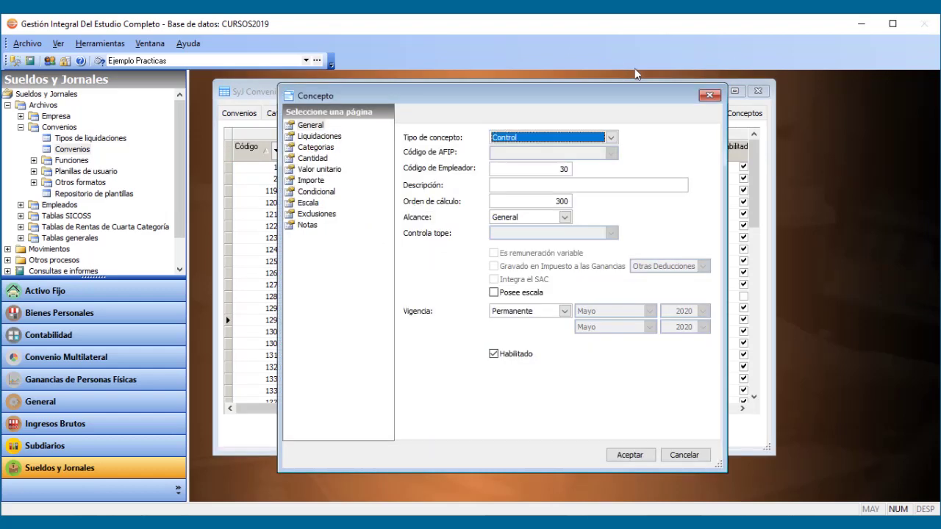
click(607, 138)
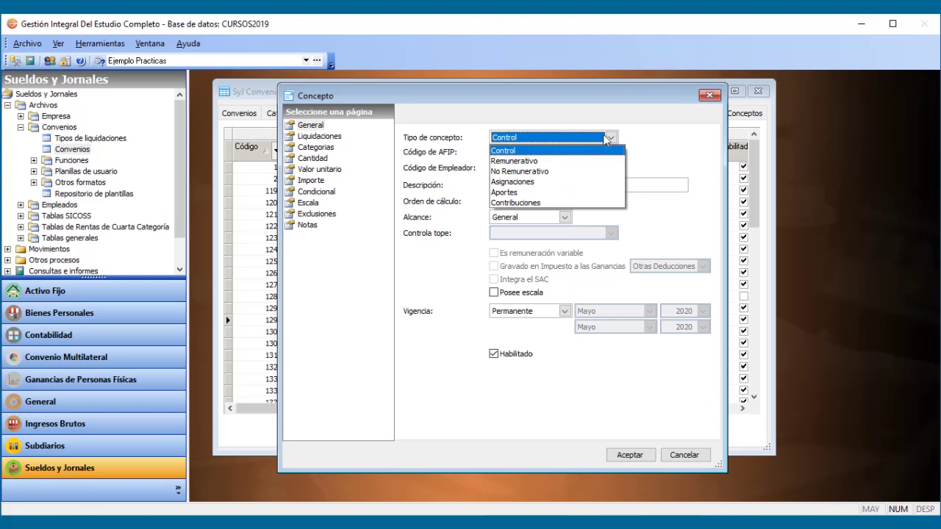
click(572, 171)
click(523, 186)
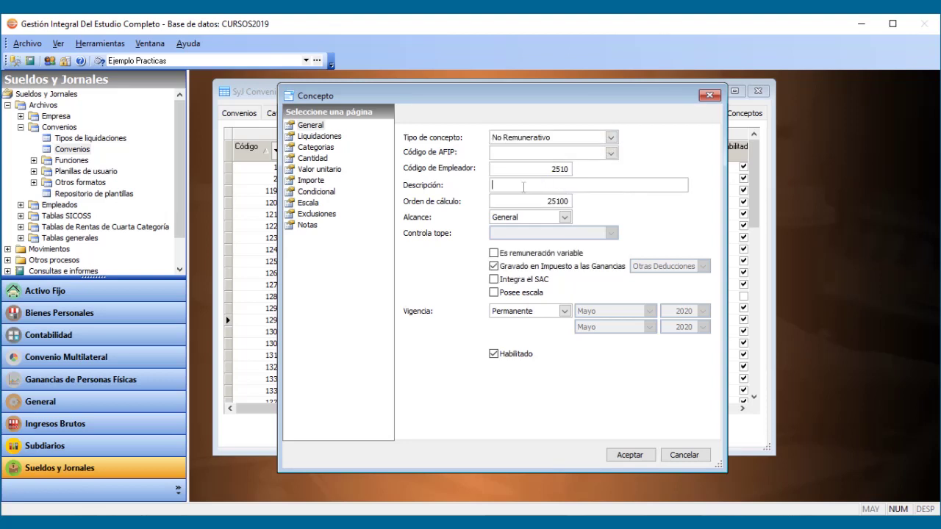
text(Acuerdo nuevo Ret)
key(BackSpace)
key(BackSpace)
key(BackSpace)
Include the concept in the Retroactivo, Haberes normales, Final and Final por renuncia o mutuo acuerdo settlements
click(304, 138)
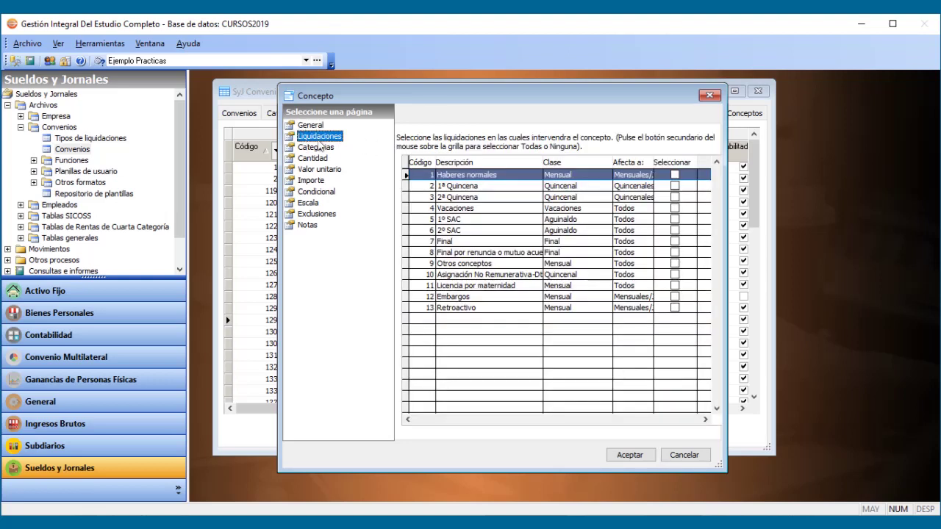
click(674, 308)
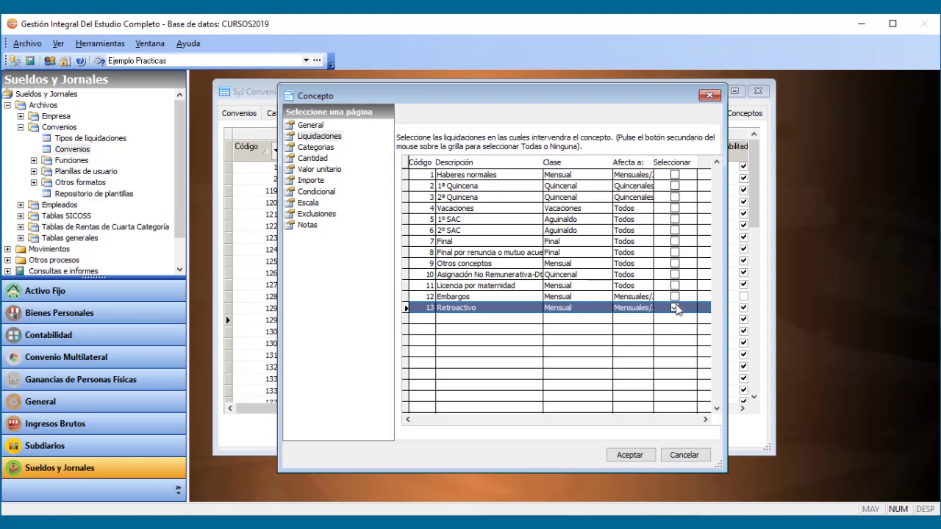
click(675, 175)
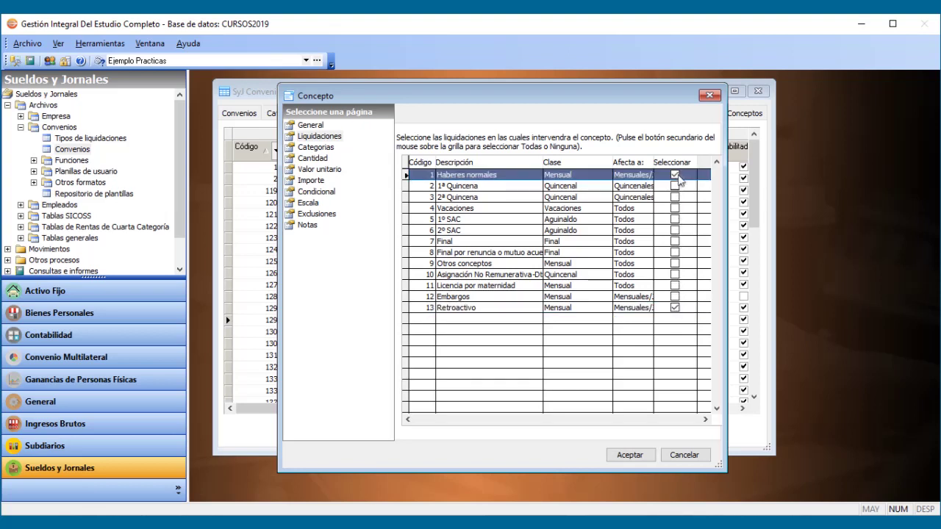
click(675, 242)
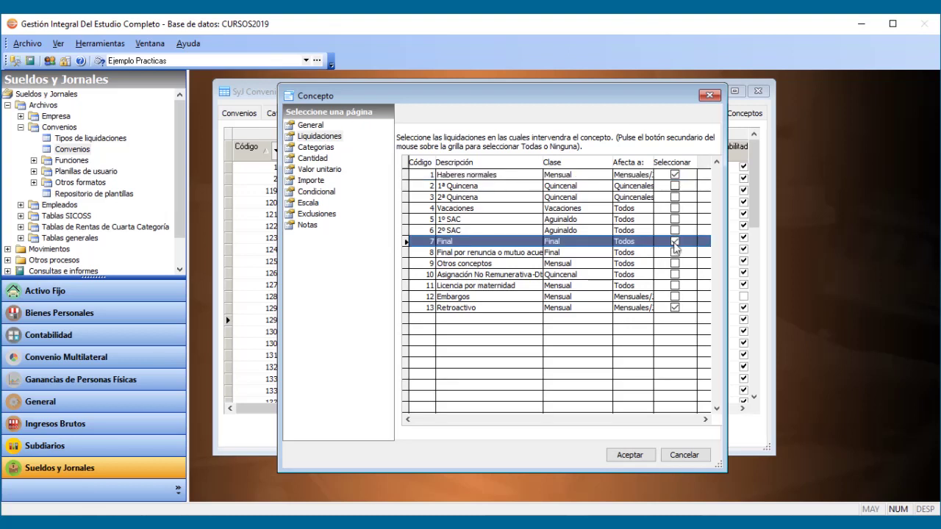
click(675, 252)
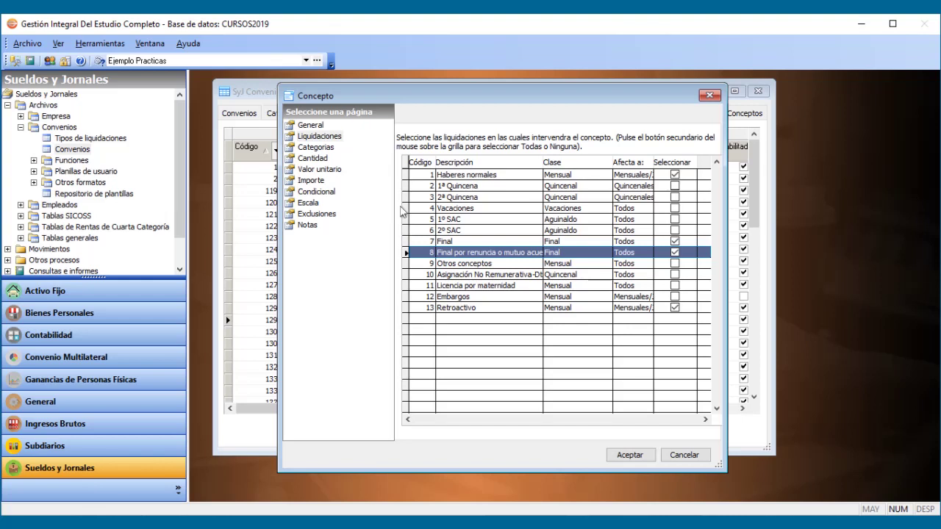
Set the concept's associated quantity to 1 and its associated unit value to 2500
click(317, 159)
click(516, 155)
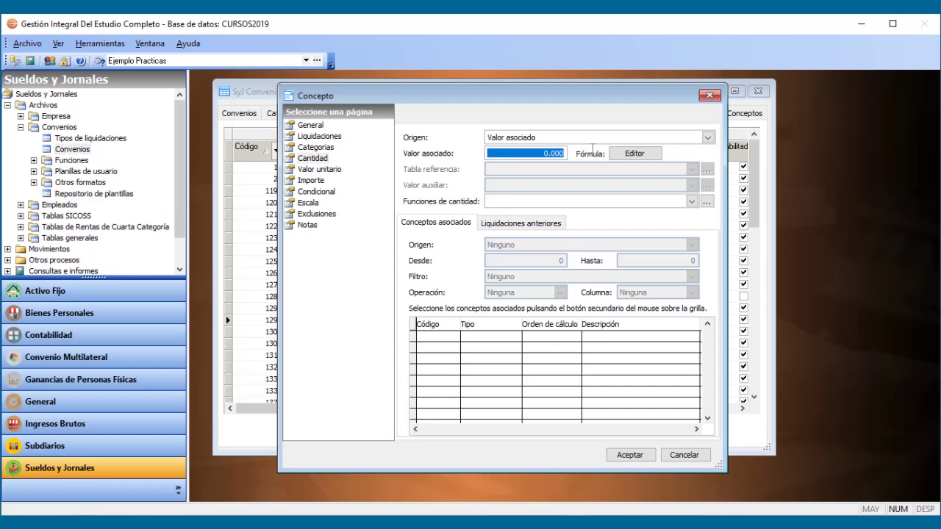
text(1 .)
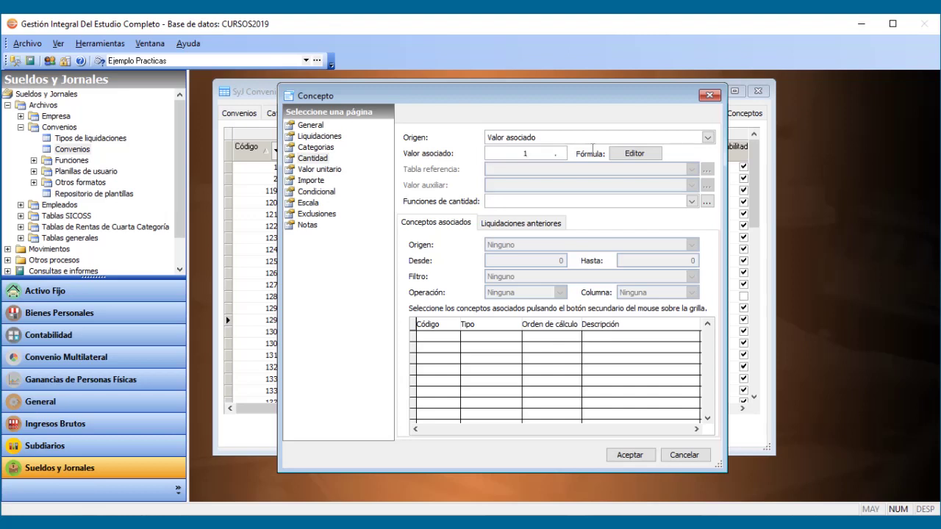
click(308, 172)
click(509, 153)
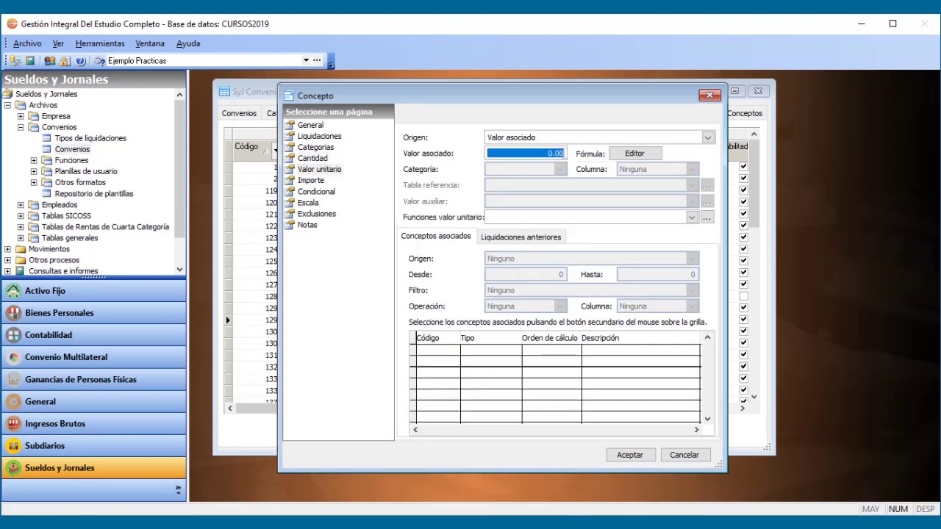
text(2500 .)
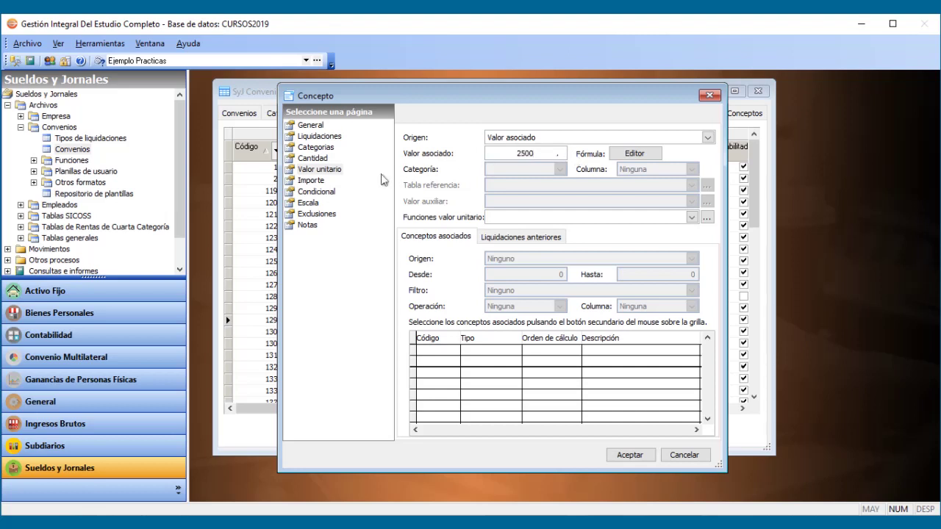
Set the amount's origin to Operación using Cantidad * Valor Unitario, and save the Acuerdo nuevo concept
click(317, 181)
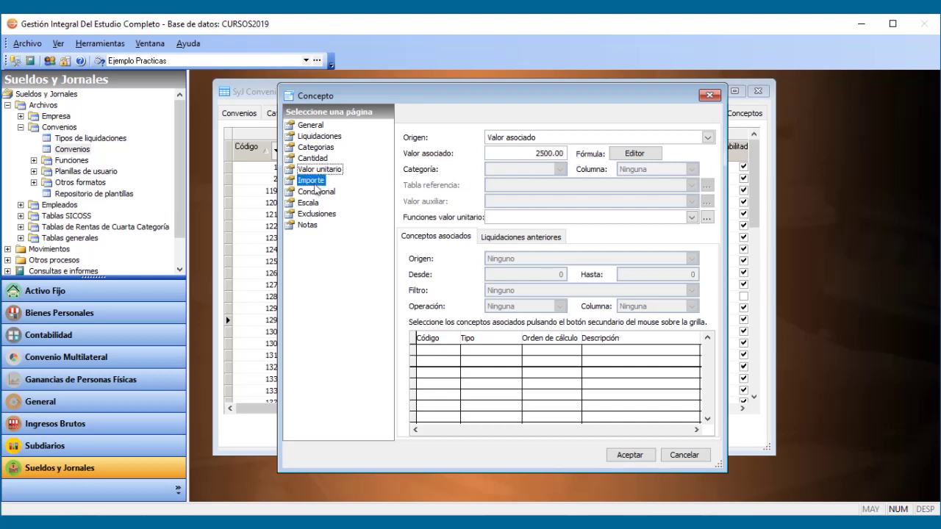
click(518, 140)
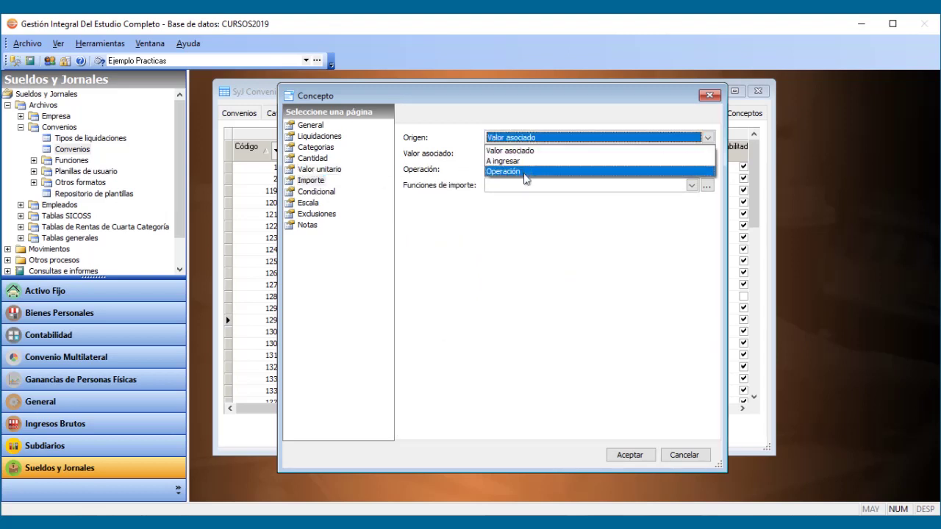
click(525, 172)
click(525, 174)
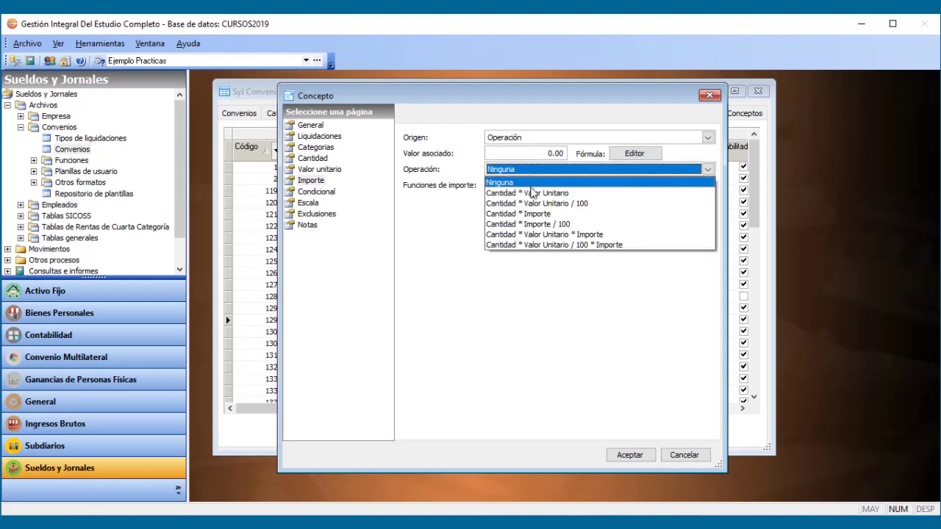
click(532, 192)
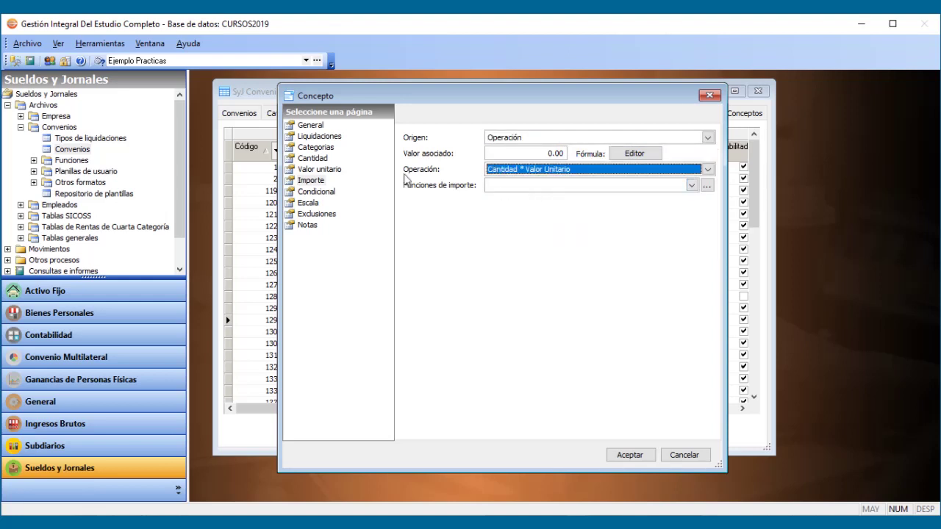
click(324, 158)
click(322, 169)
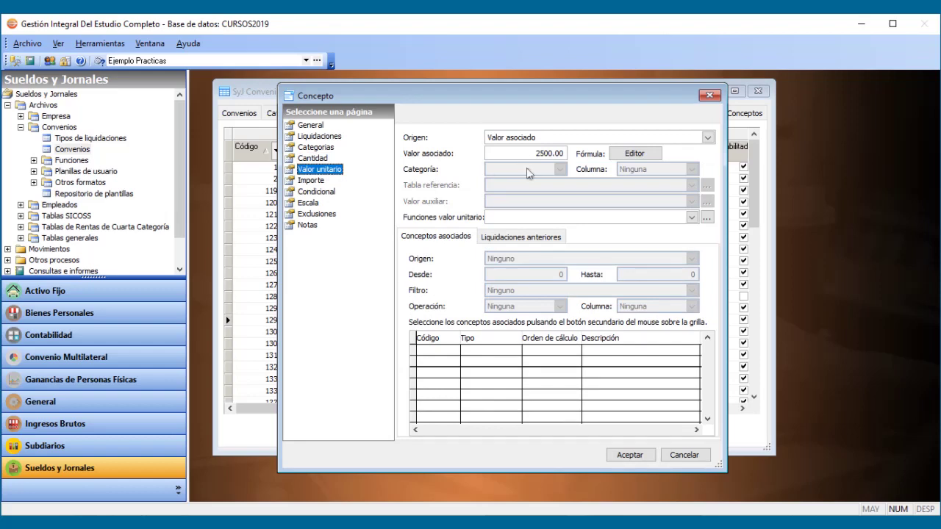
click(629, 455)
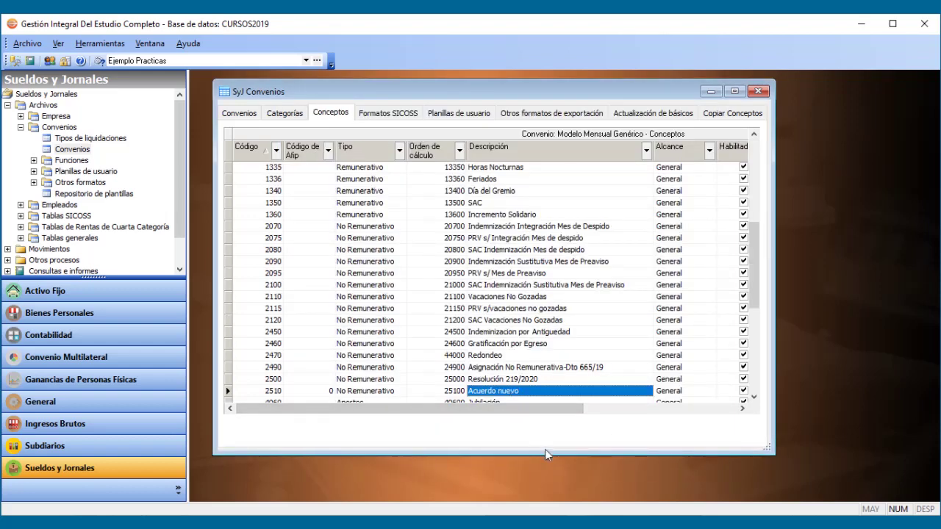
Duplicate the remunerative Antigüedad concept, code 1290, in the Modelo Mensual Genérico agreement
drag(548, 456, 552, 477)
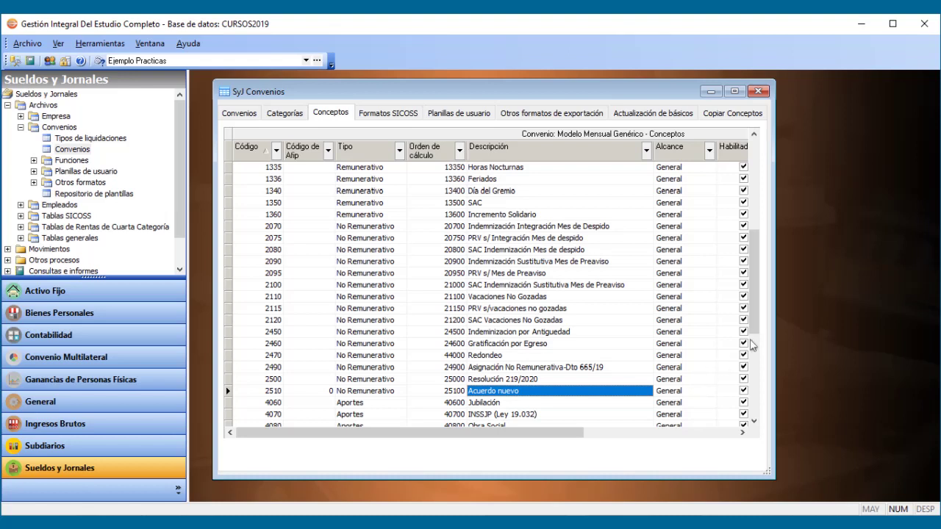
drag(754, 311, 760, 292)
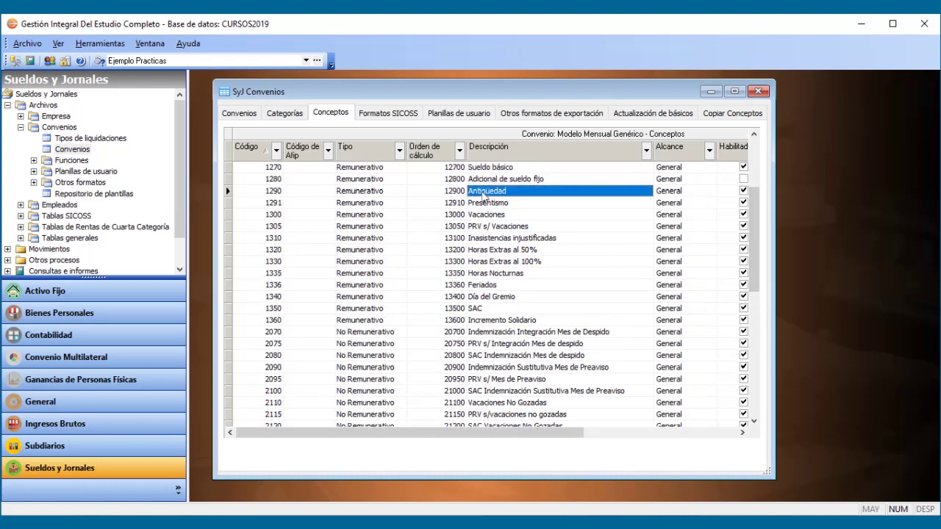
right_click(485, 193)
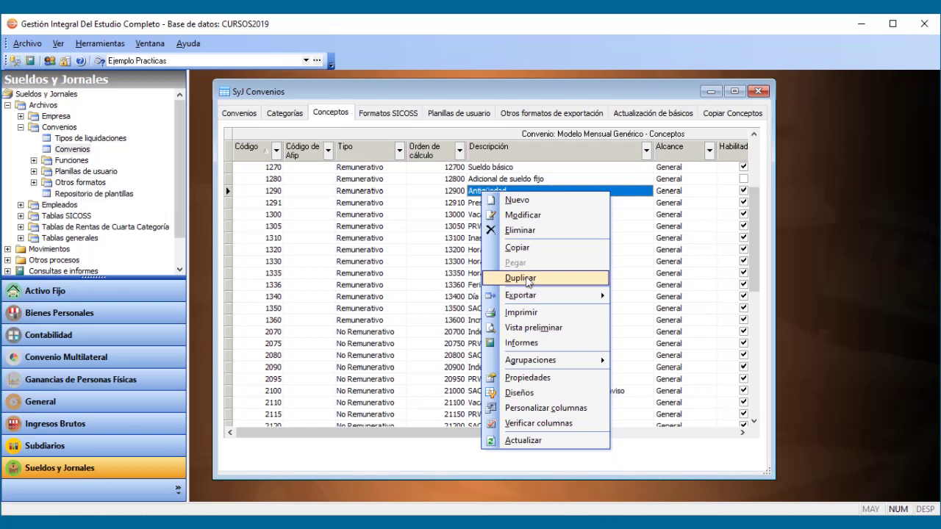
click(527, 279)
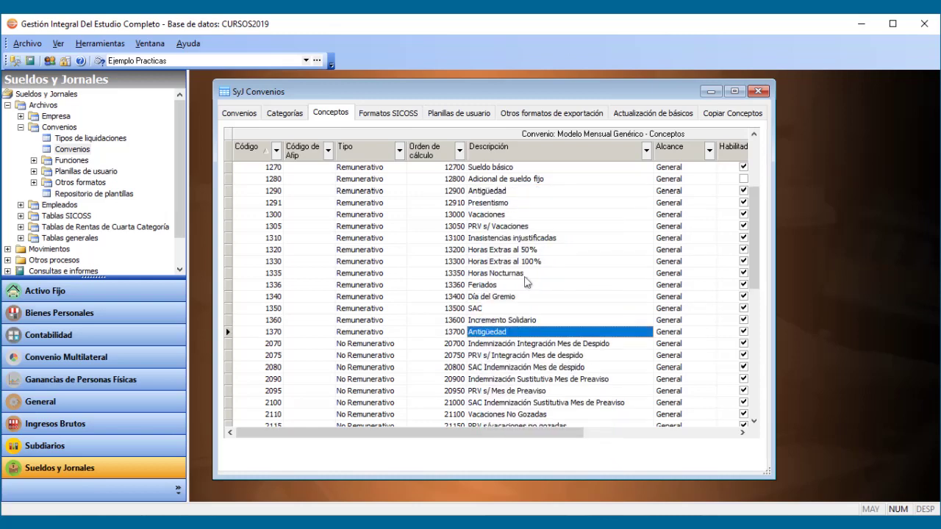
Edit the duplicated Antigüedad concept, setting its type to No Remunerativo and its description to "Antigüedad s/no rem"
right_click(481, 337)
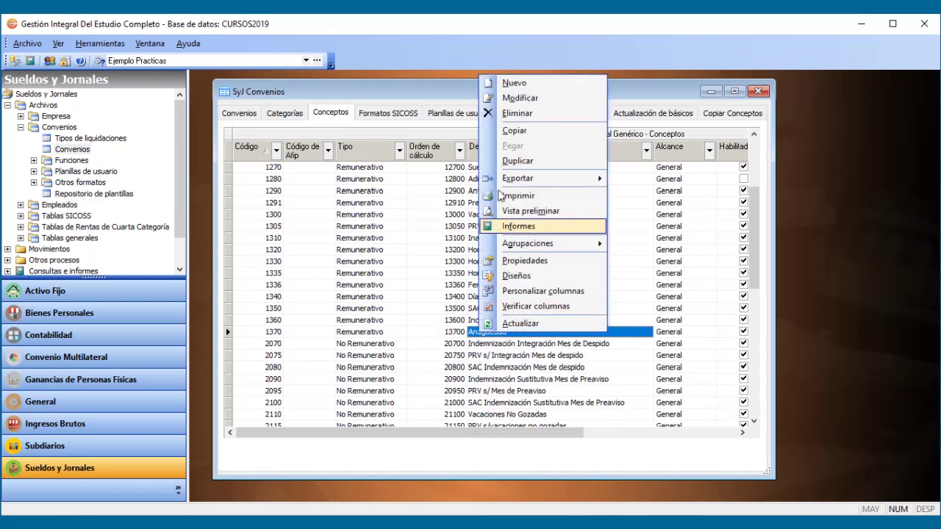
click(503, 100)
click(541, 138)
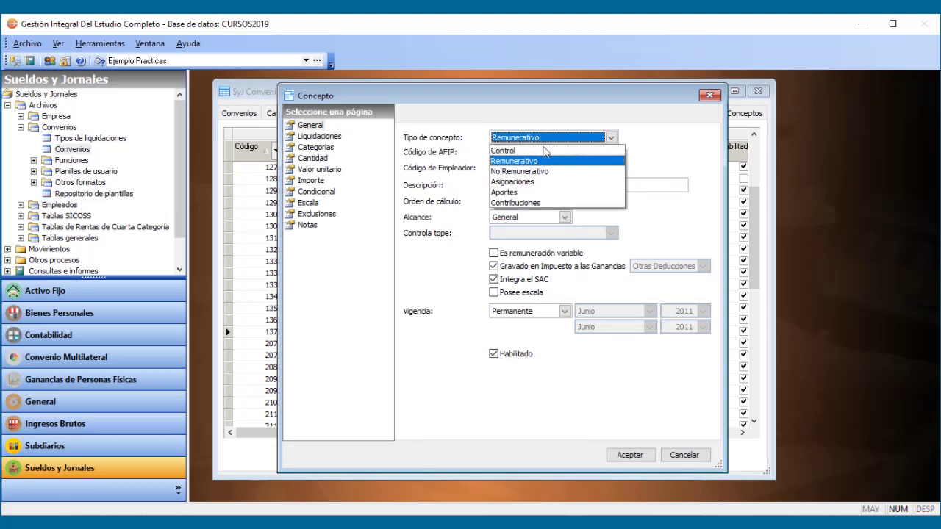
click(542, 172)
click(535, 184)
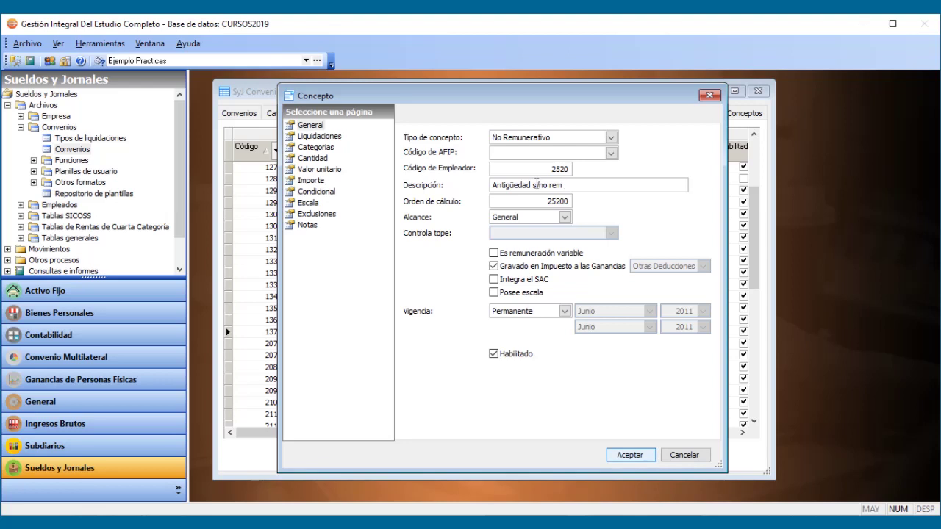
Include the Antigüedad s/no rem concept in the Retroactivo settlement and check its quantity settings
click(314, 136)
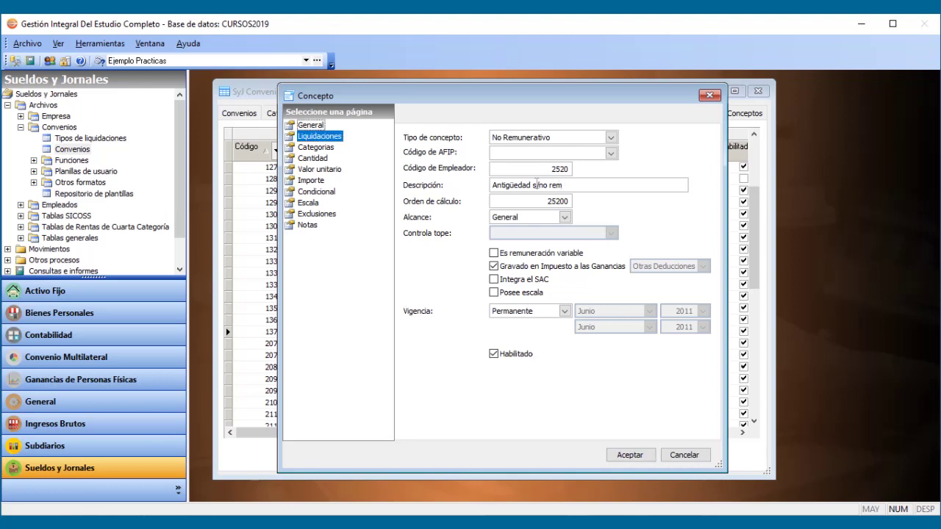
click(675, 310)
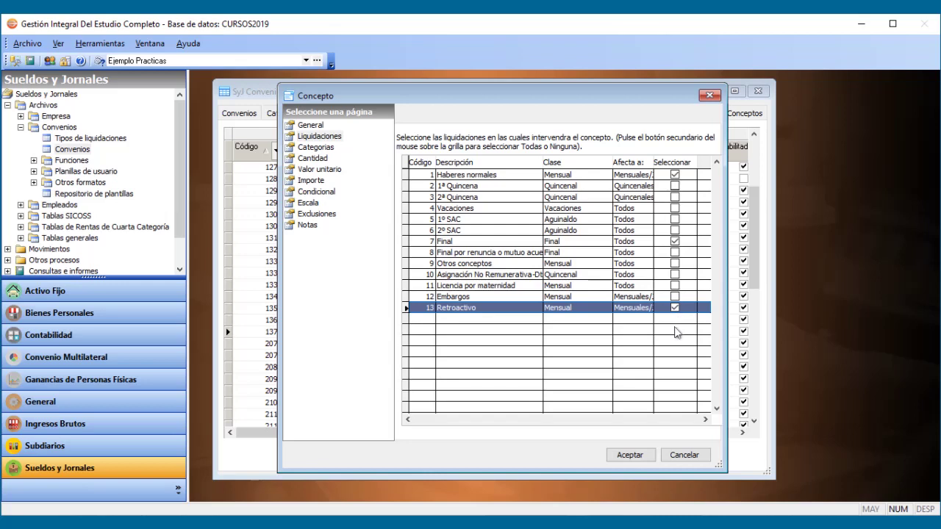
click(315, 160)
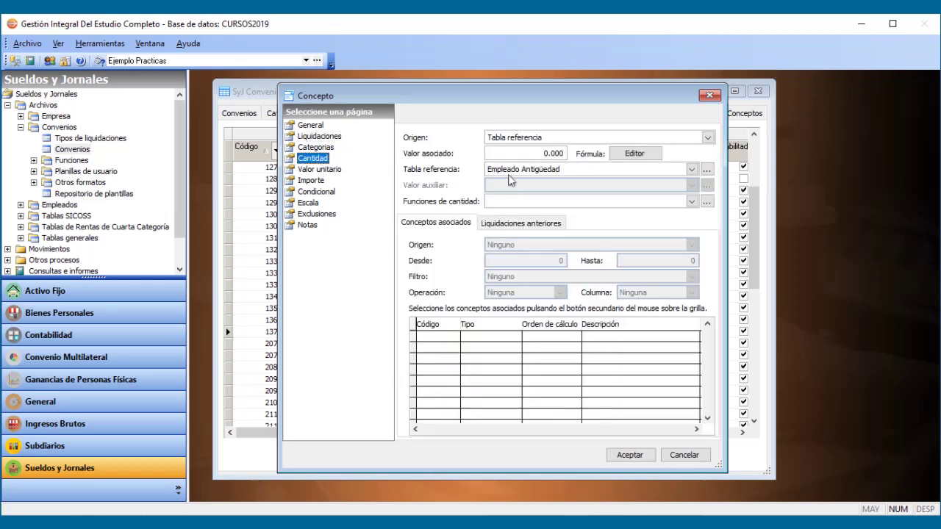
Replace Sueldo básico with Acuerdo nuevo as the associated concept of the unit value, and save the concept
click(336, 171)
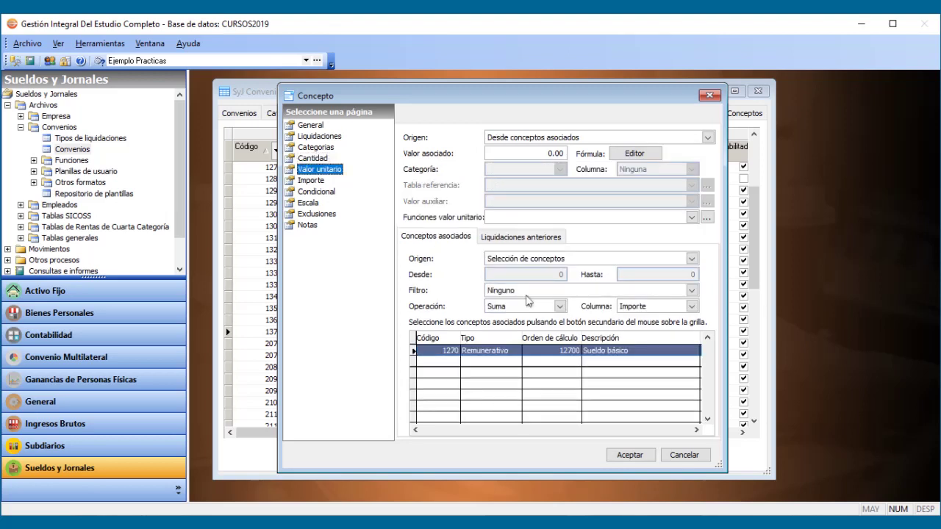
right_click(625, 352)
click(657, 388)
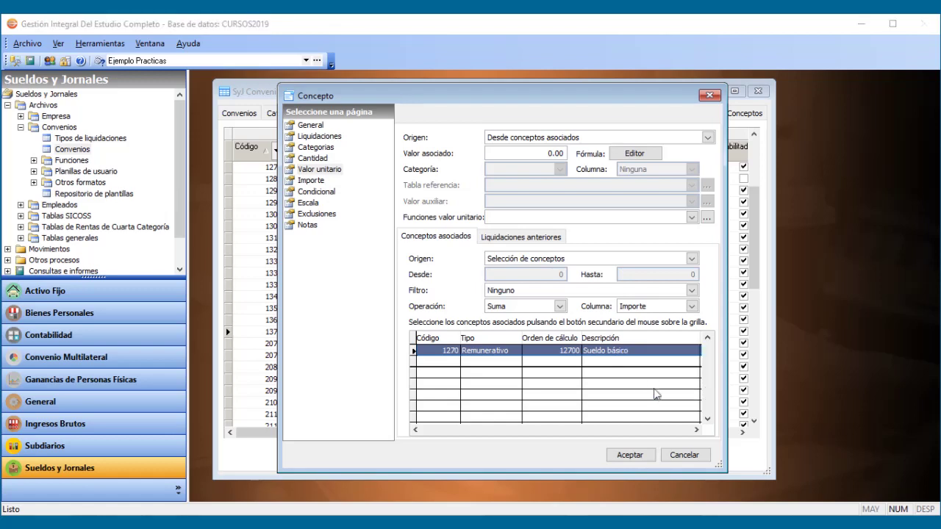
click(506, 320)
right_click(591, 375)
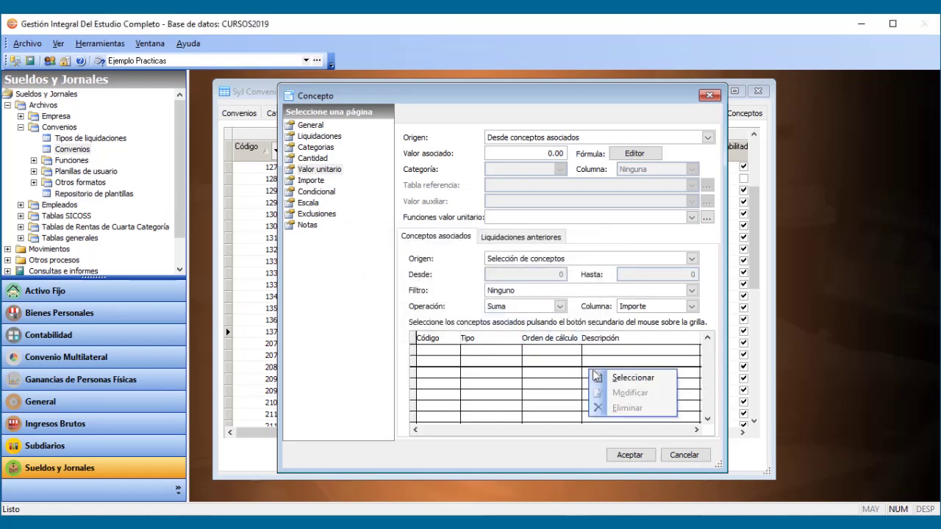
click(607, 377)
drag(631, 274, 635, 378)
click(522, 385)
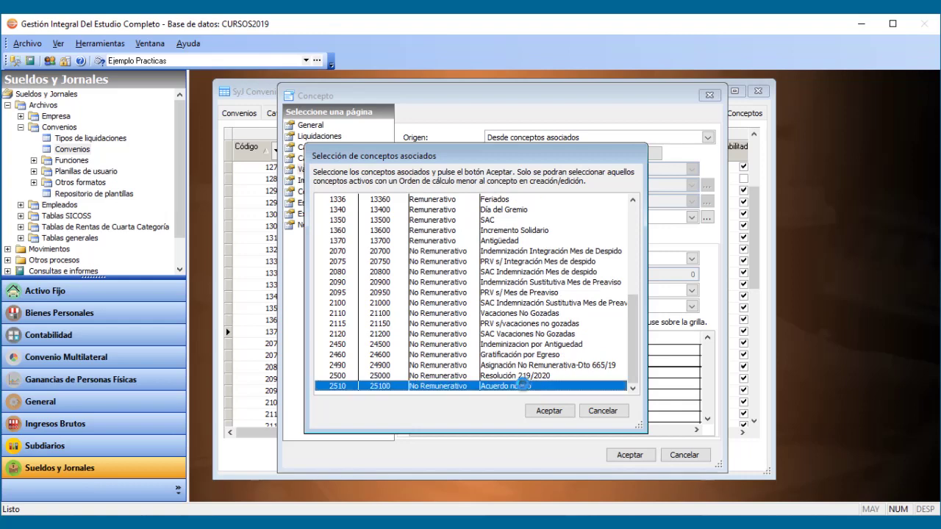
click(549, 411)
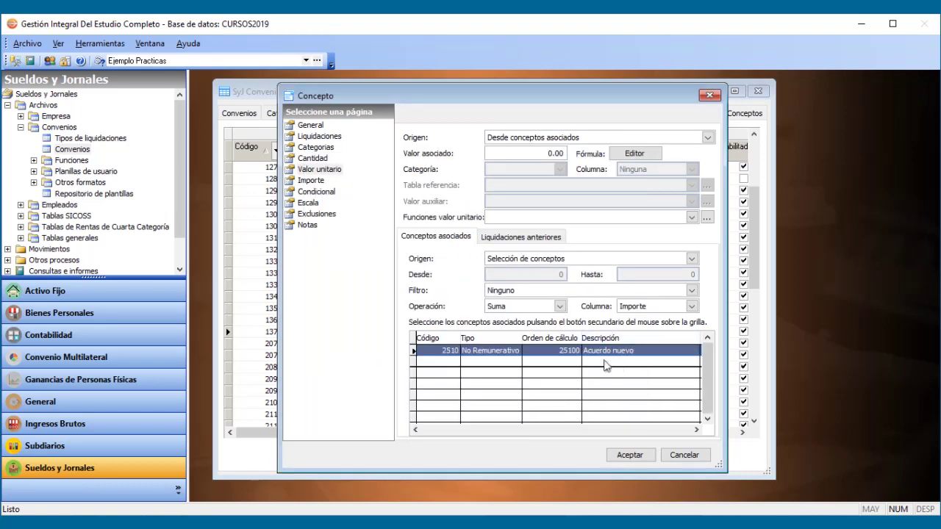
click(630, 455)
Edit the INSSJP (Ley 19.032) No Rem contribution concept and include it in the Retroactivo settlement
scroll(761, 309, down, 4)
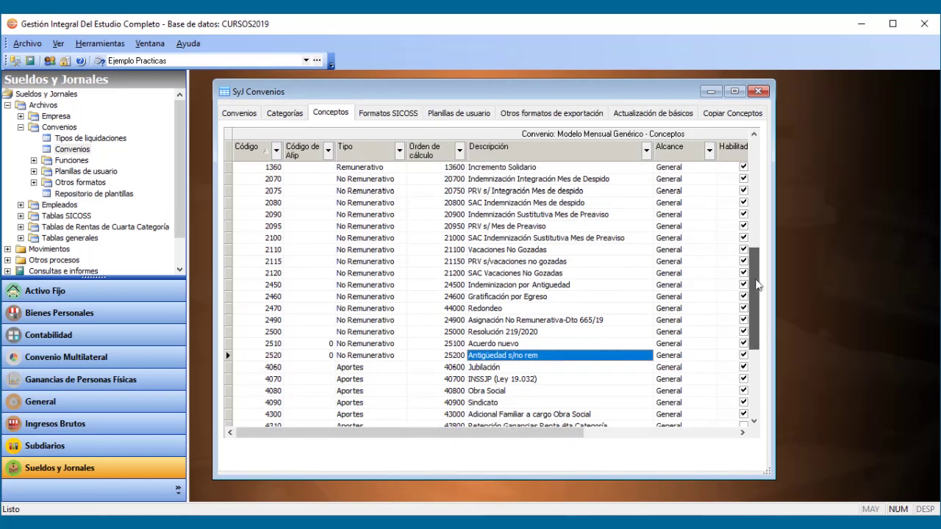
scroll(761, 323, down, 2)
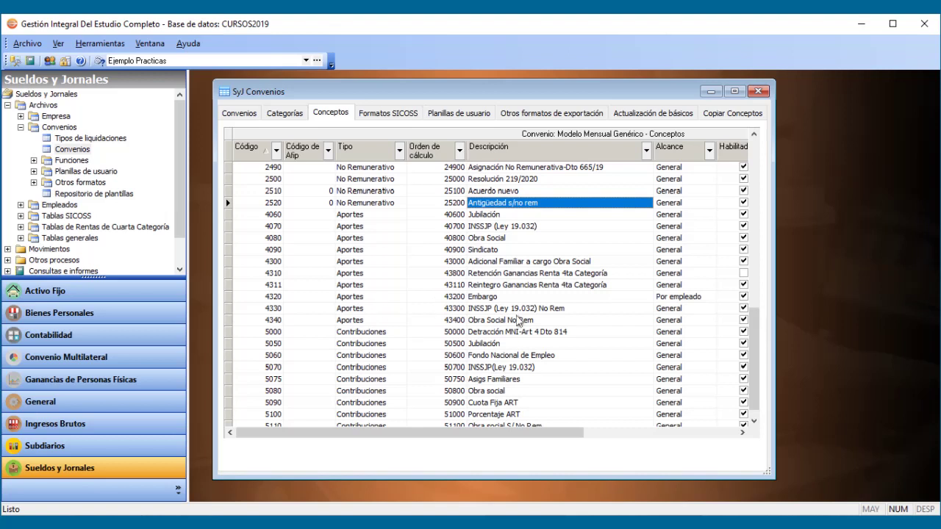
click(516, 310)
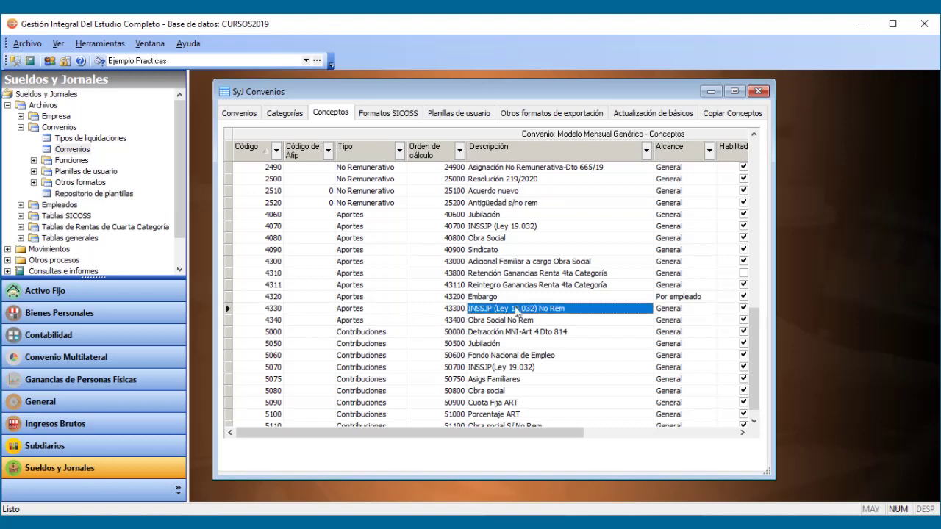
right_click(515, 310)
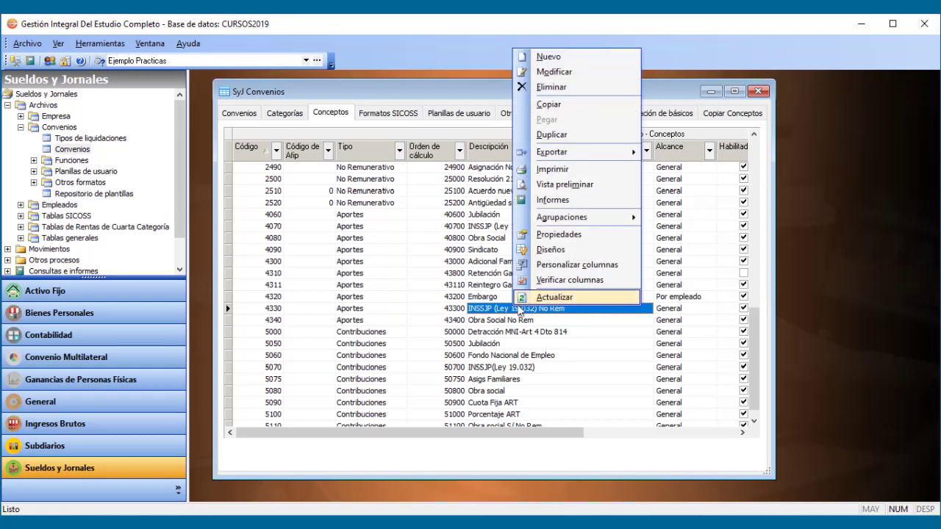
click(536, 71)
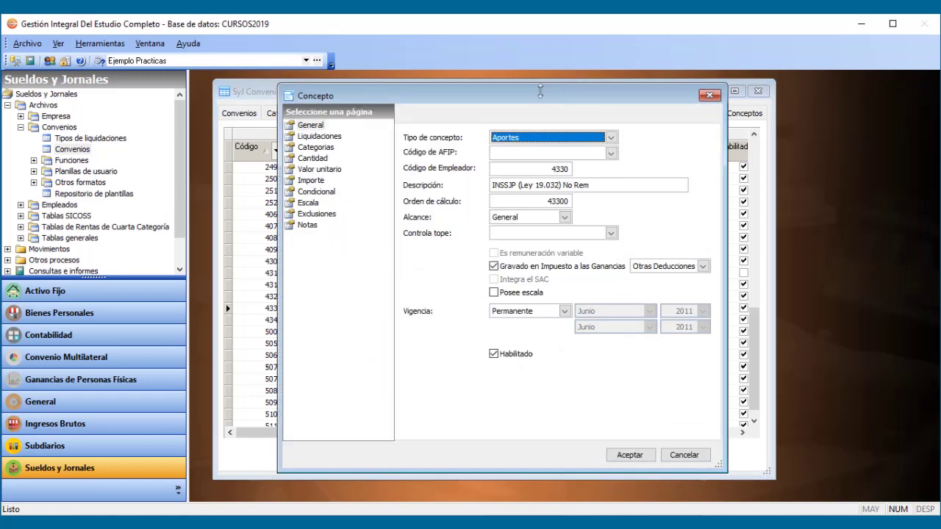
click(337, 139)
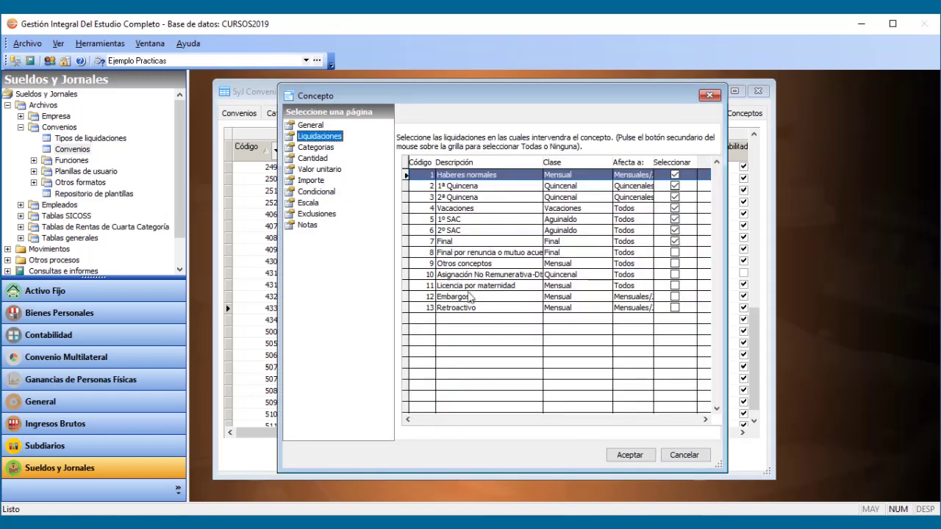
click(485, 310)
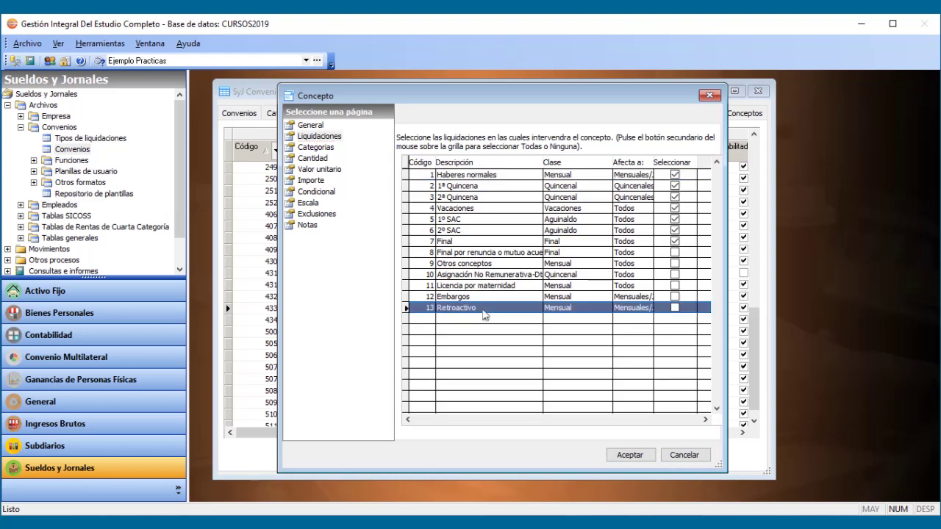
click(675, 308)
Add Acuerdo nuevo and Antigüedad s/no rem to the associated concepts of the INSSJP No Rem unit value, and save
click(323, 158)
click(325, 170)
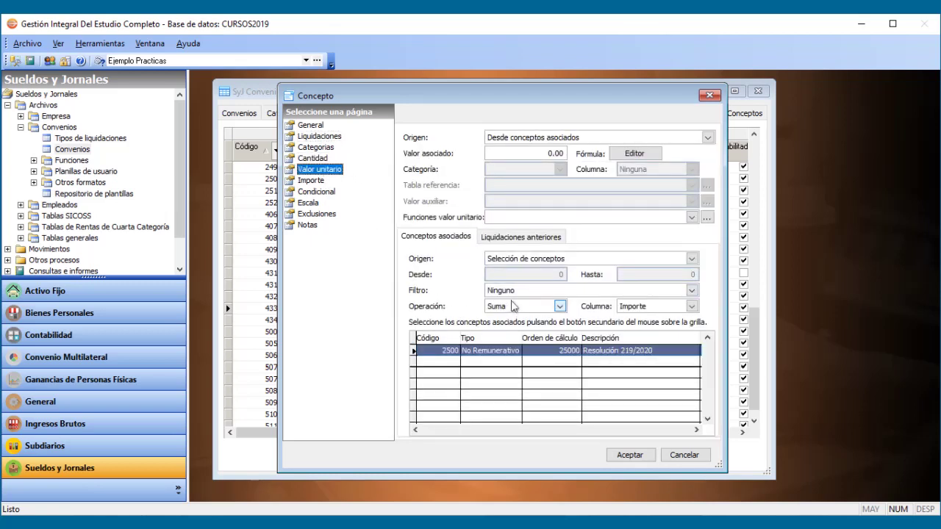
right_click(622, 370)
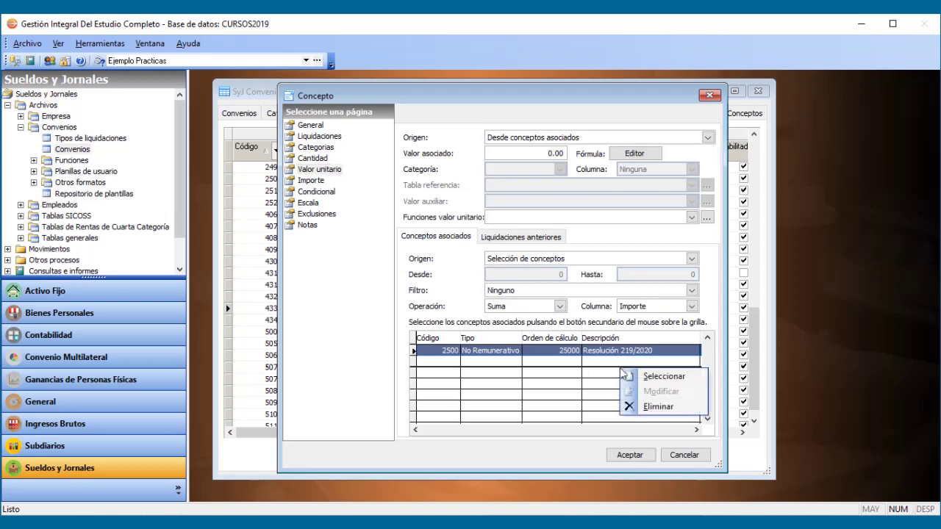
click(641, 377)
scroll(635, 382, down, 15)
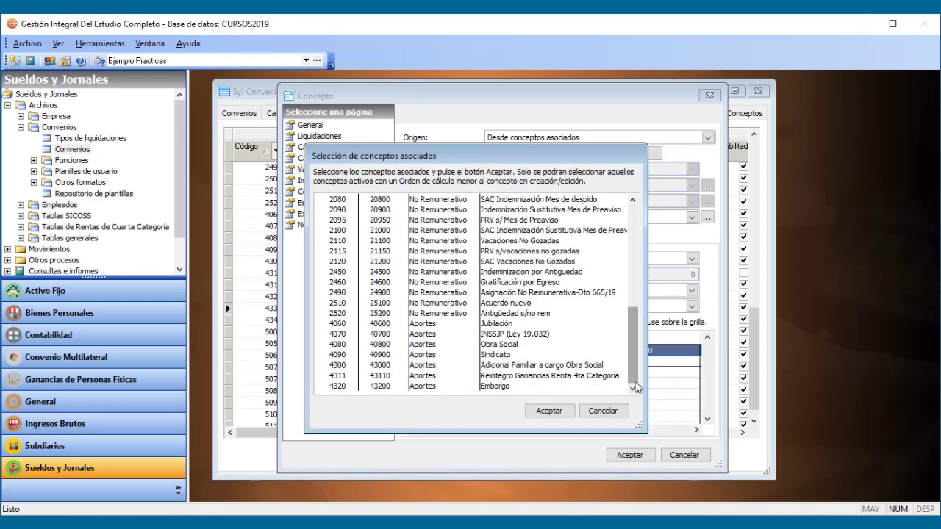
click(519, 304)
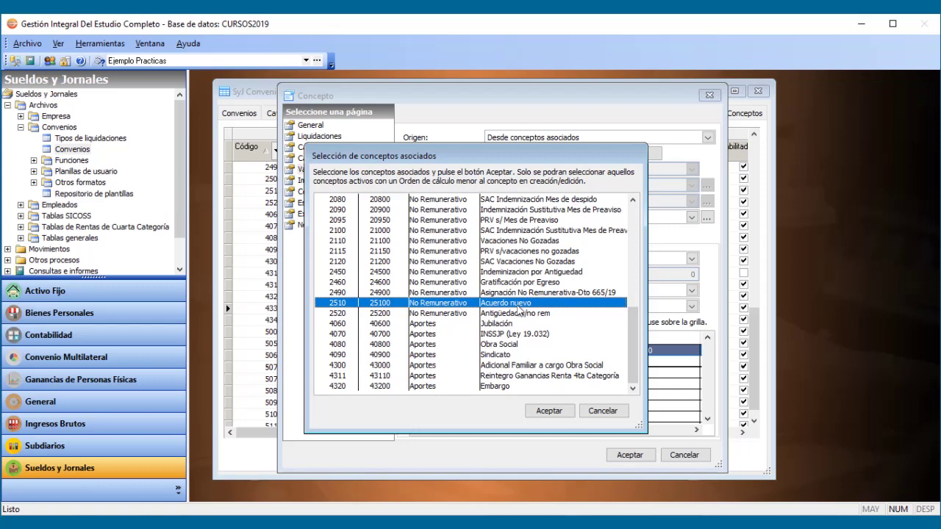
ctrl+click(524, 314)
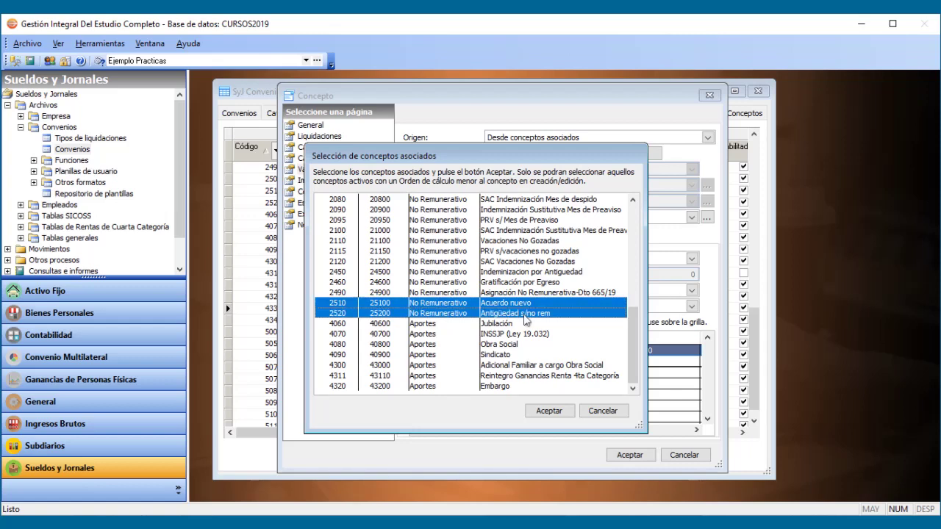
click(548, 410)
click(636, 455)
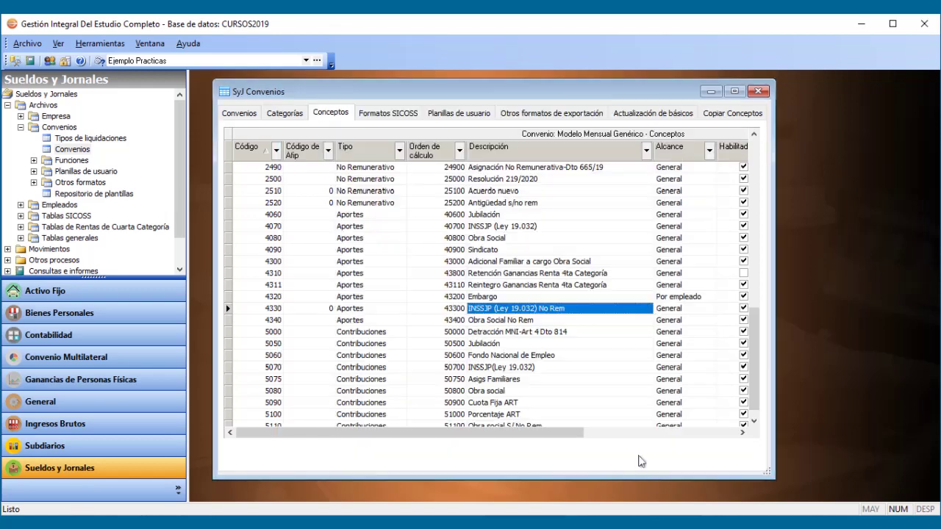
Close the agreements window and check which payroll periods exist for the company
click(760, 92)
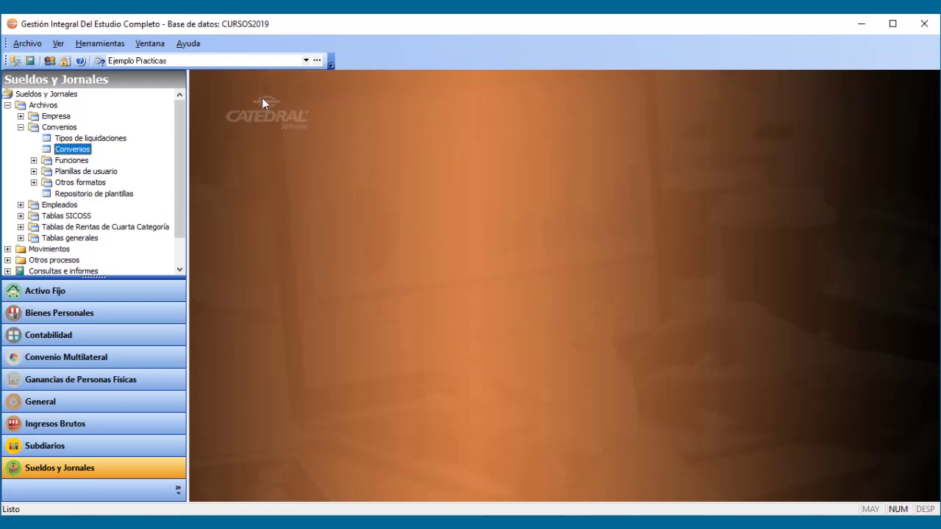
click(21, 127)
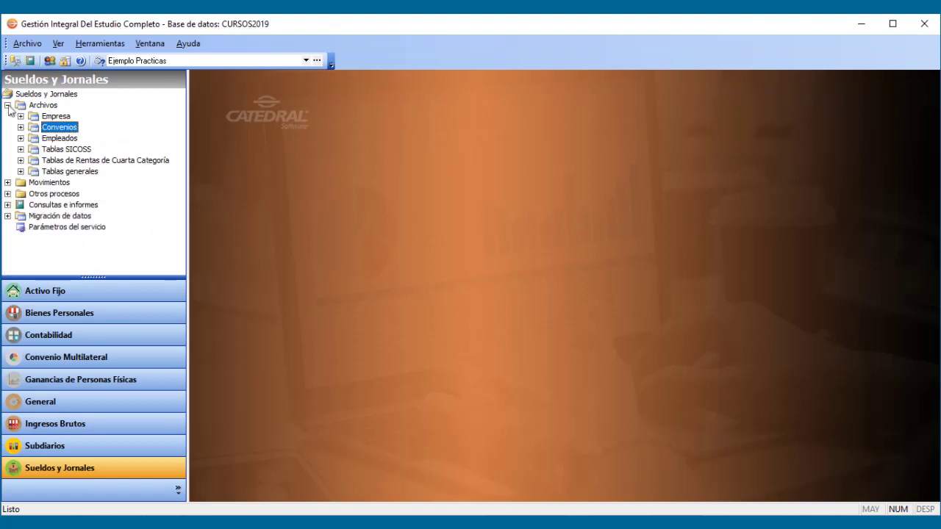
click(7, 105)
click(22, 116)
click(8, 116)
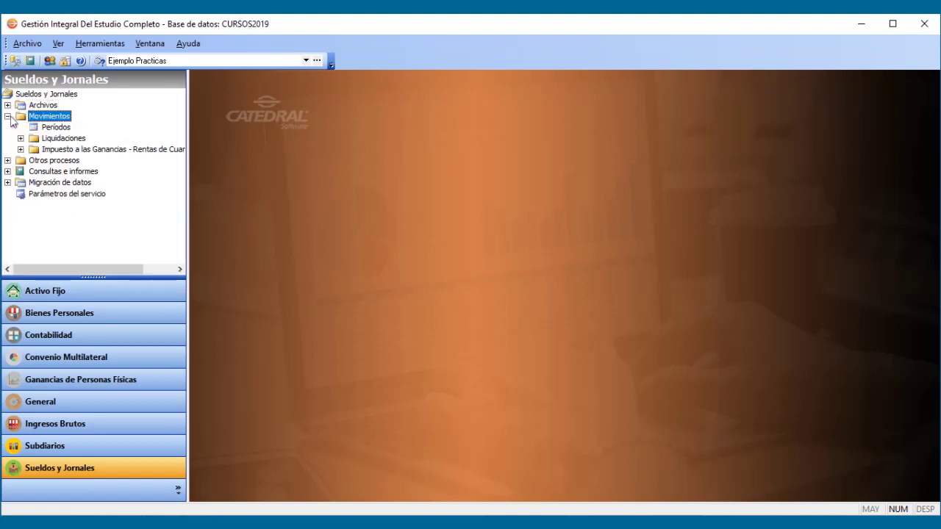
click(46, 129)
double_click(51, 128)
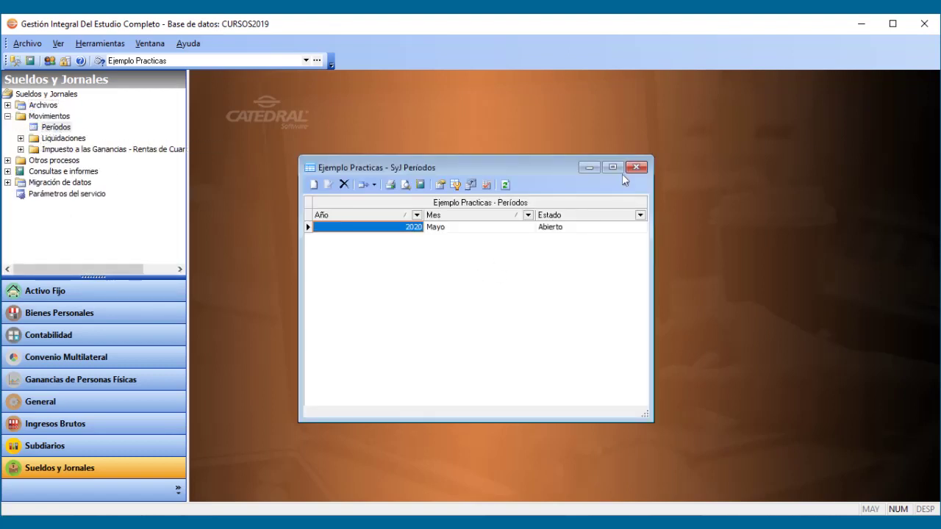
click(639, 163)
Create a new payroll settlement for period 5 - 2020 with 13 - Retroactivo as its settlement type
click(63, 138)
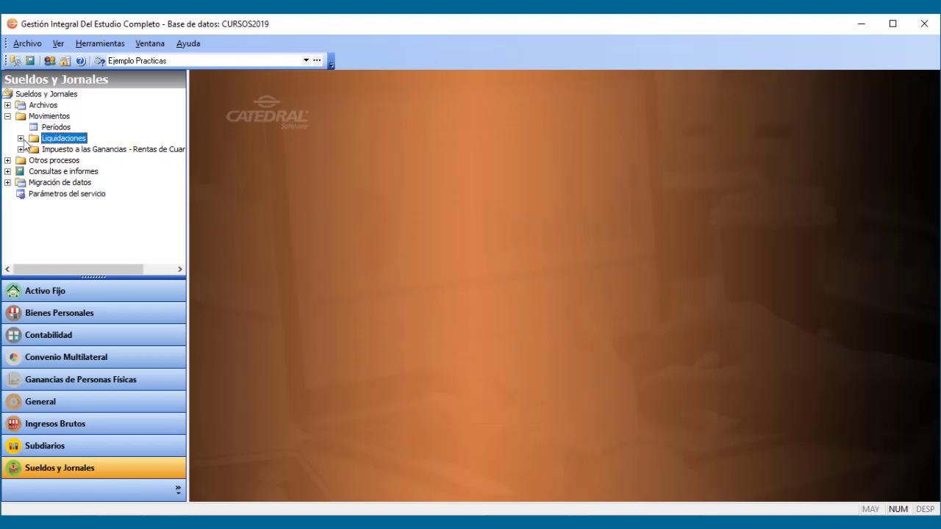
click(21, 138)
double_click(73, 149)
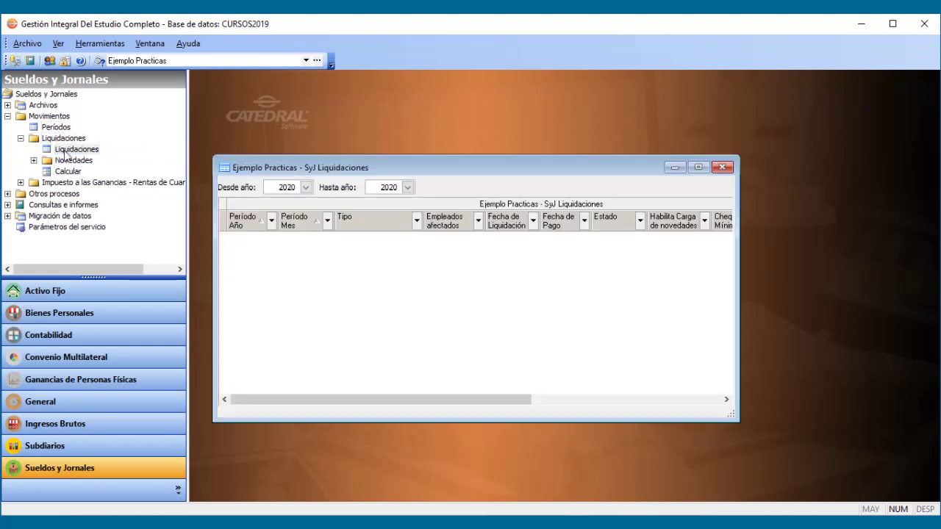
right_click(469, 272)
click(483, 281)
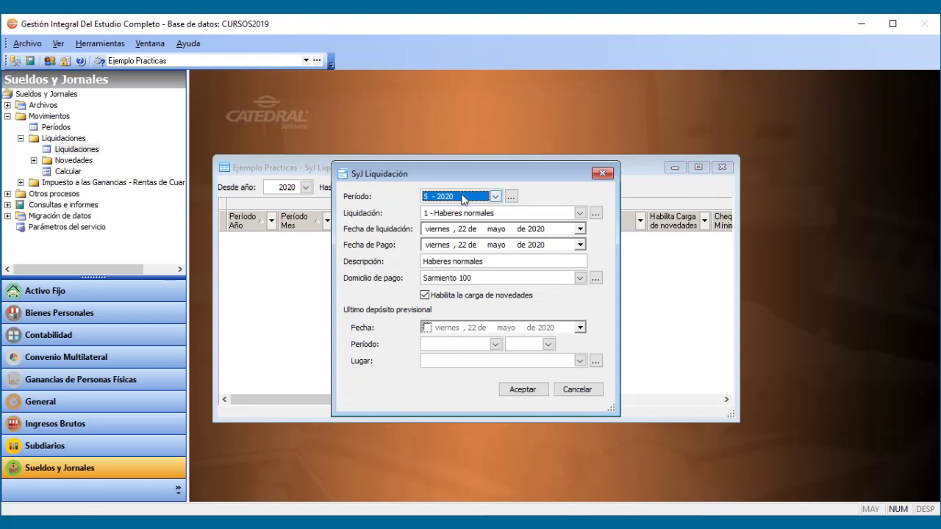
click(580, 213)
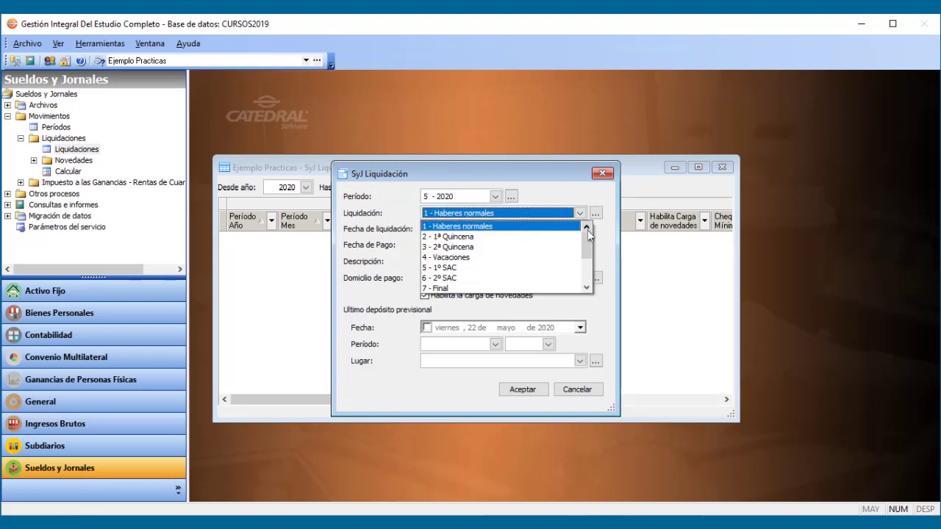
drag(589, 263, 590, 275)
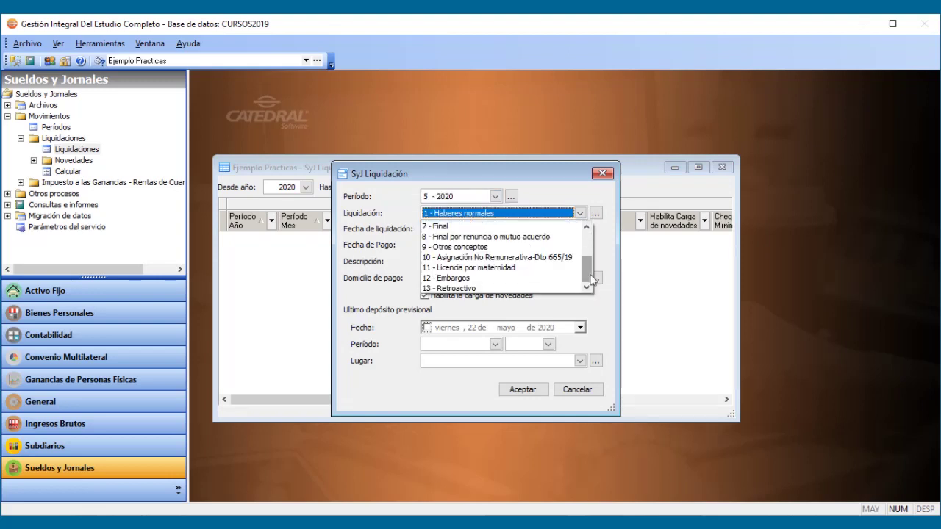
click(468, 289)
Set the settlement date and payment date to 20 May 2020, save the settlement, and close the settlements list
click(463, 231)
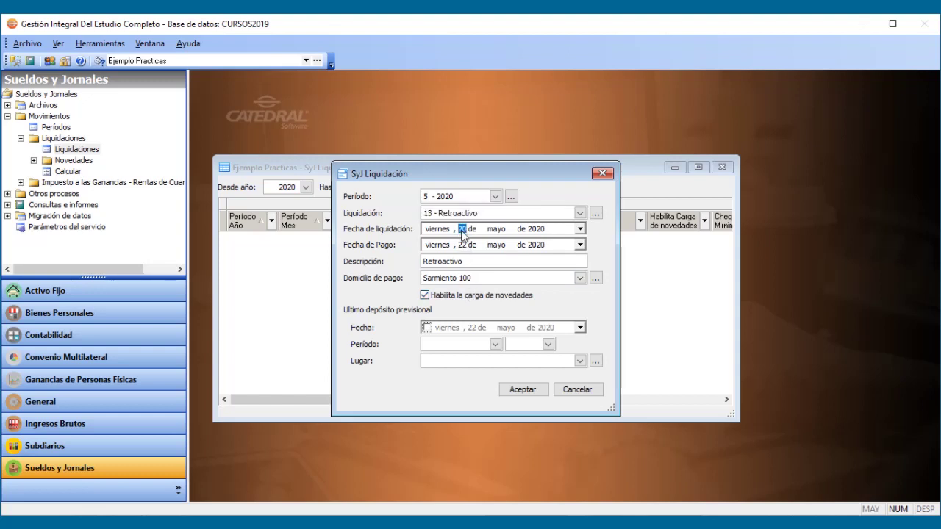
click(462, 246)
click(523, 389)
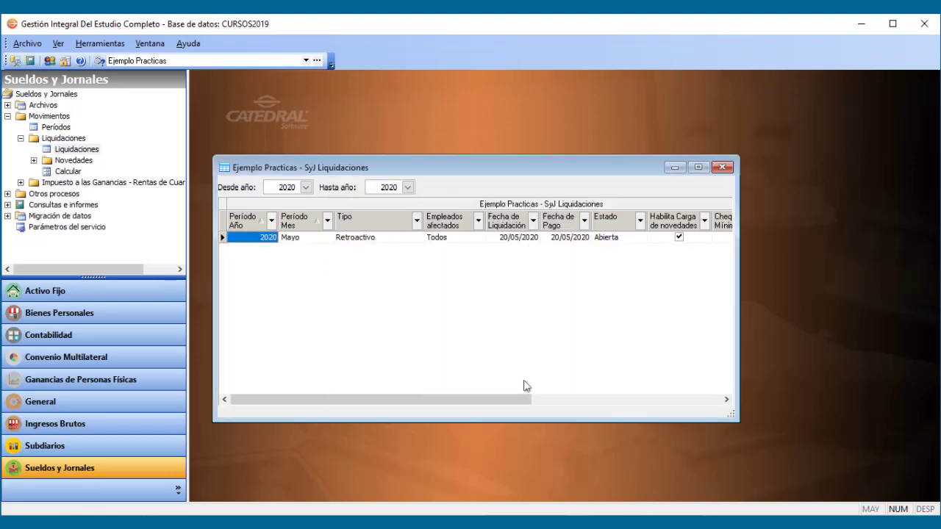
click(722, 167)
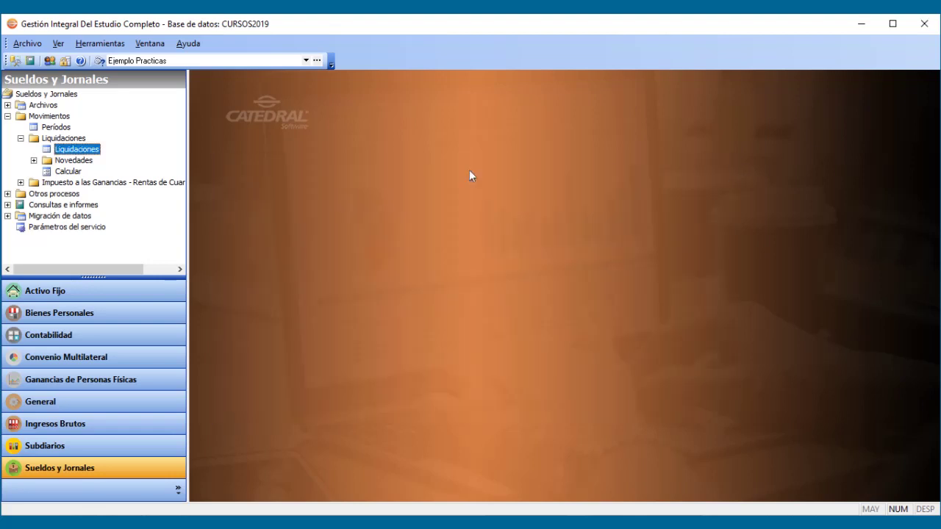
Calculate the 5 - 2020 Retroactivo settlement for the listed employee, accepting the novelties form without adding any entries
click(72, 172)
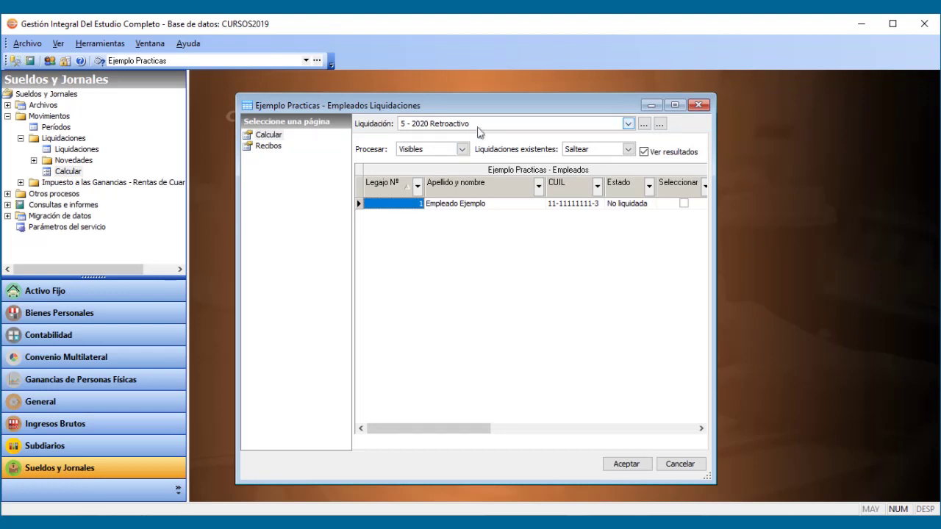
click(480, 125)
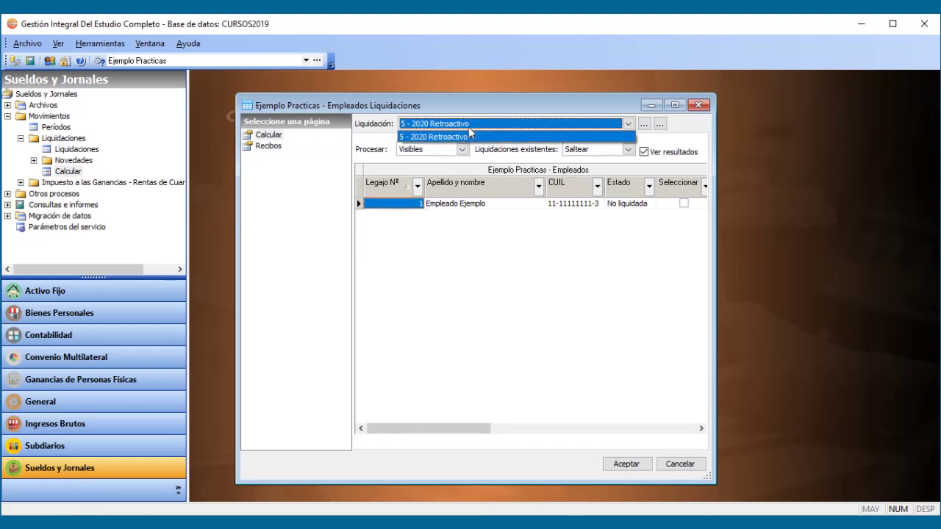
click(468, 132)
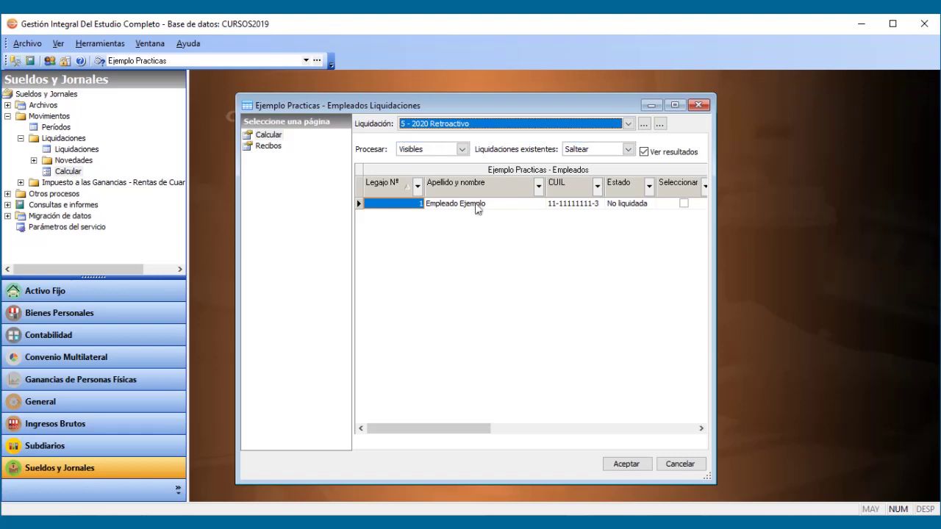
click(623, 466)
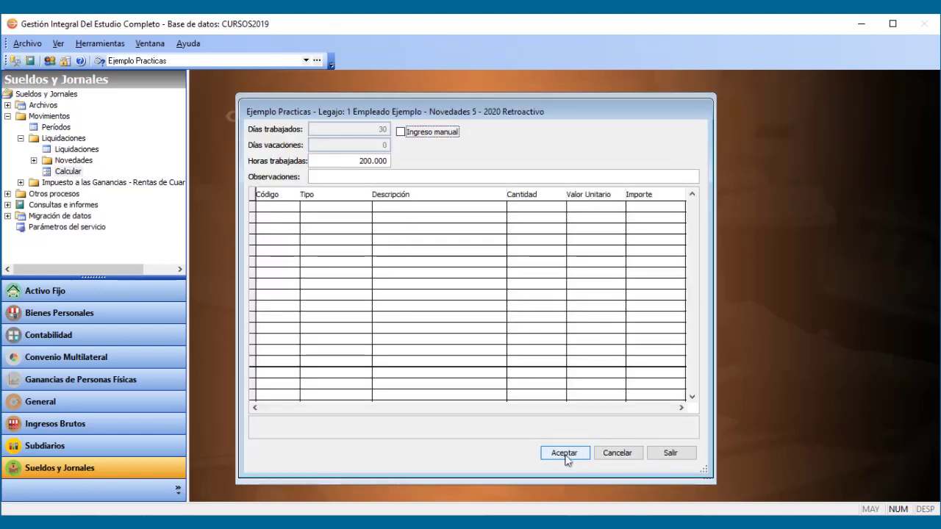
click(565, 453)
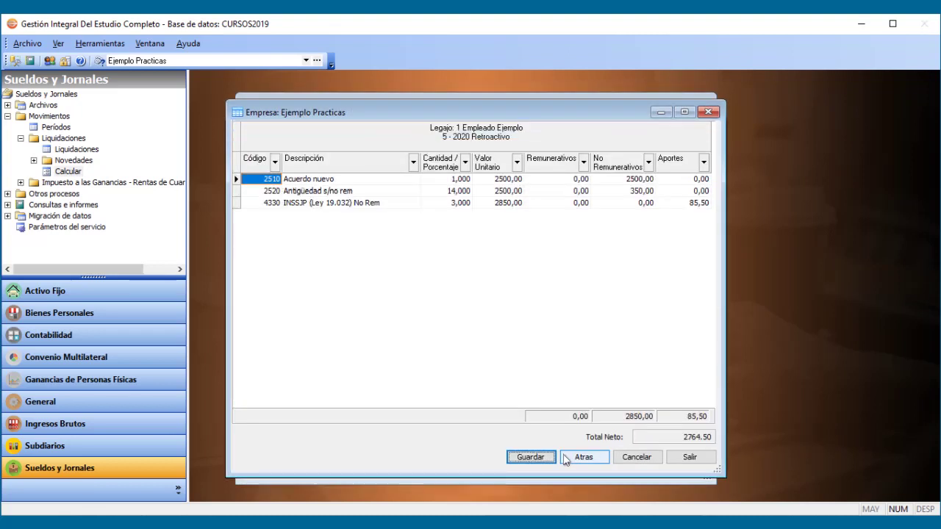
Review the calculated Acuerdo nuevo, Antigüedad s/no rem and INSSJP No Rem lines, and save the employee's settlement
click(314, 181)
click(318, 192)
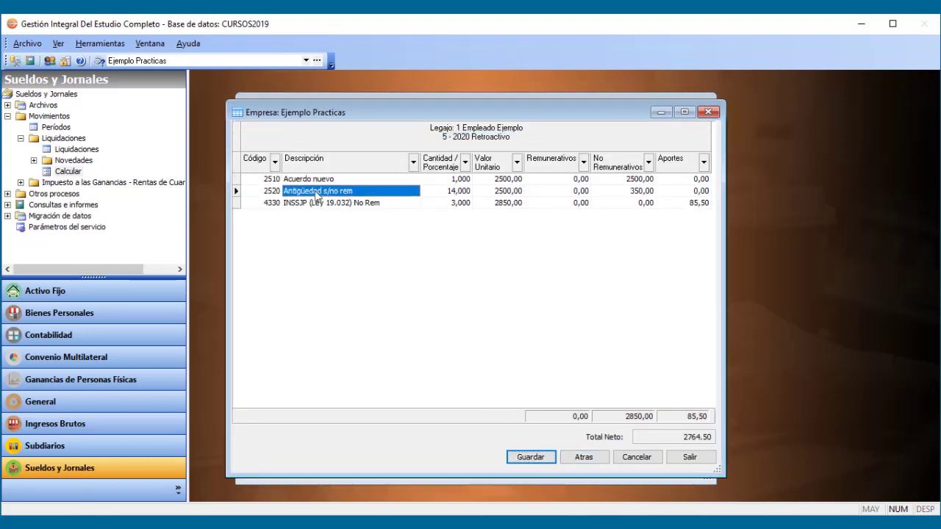
click(321, 202)
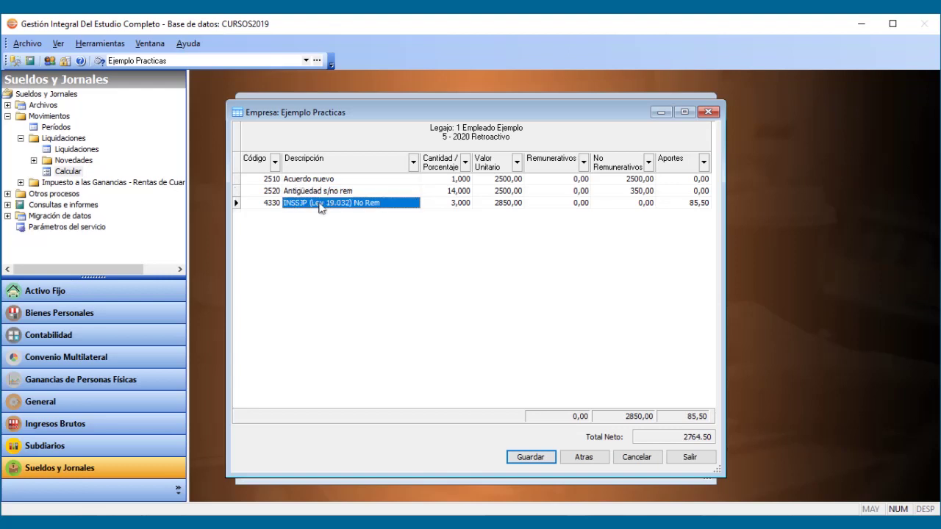
click(677, 205)
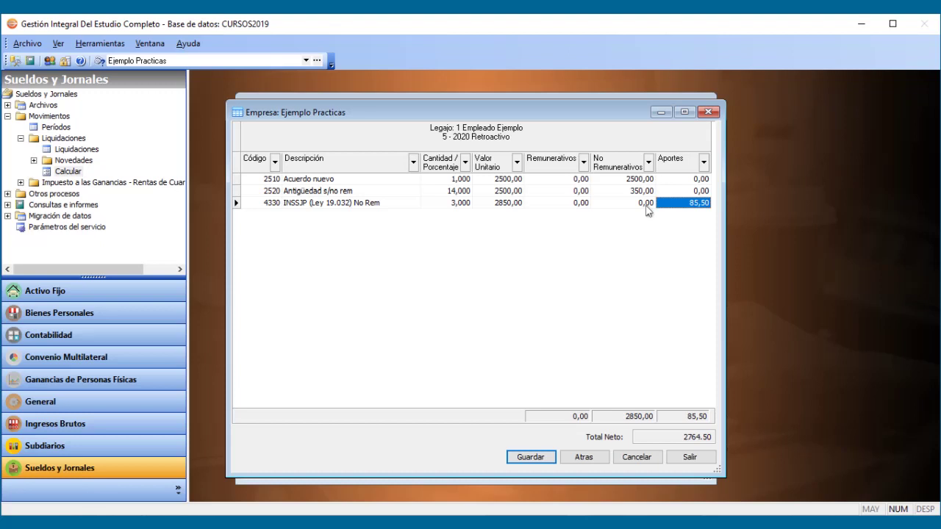
click(540, 458)
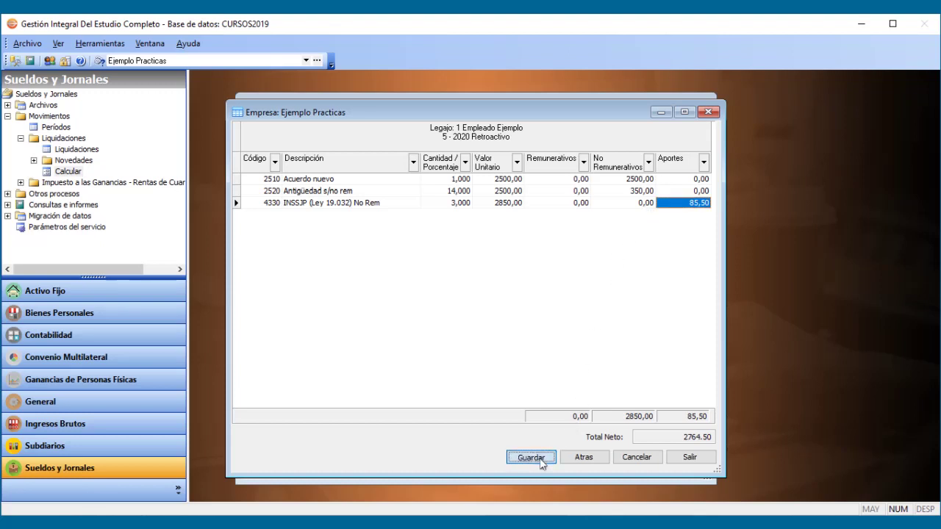